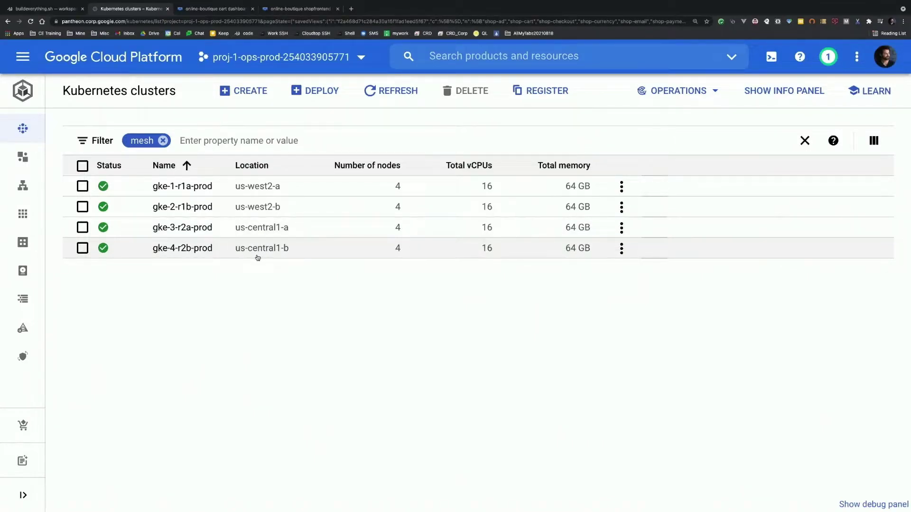
# - Open the Kubernetes workloads list and review the Shop deployments across the clusters
pyautogui.click(41, 156)
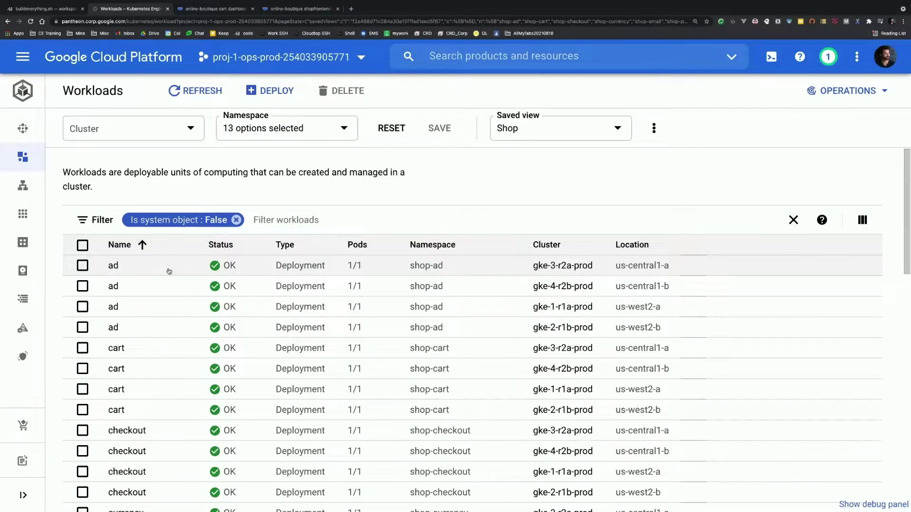
pyautogui.scroll(-2, 169, 272)
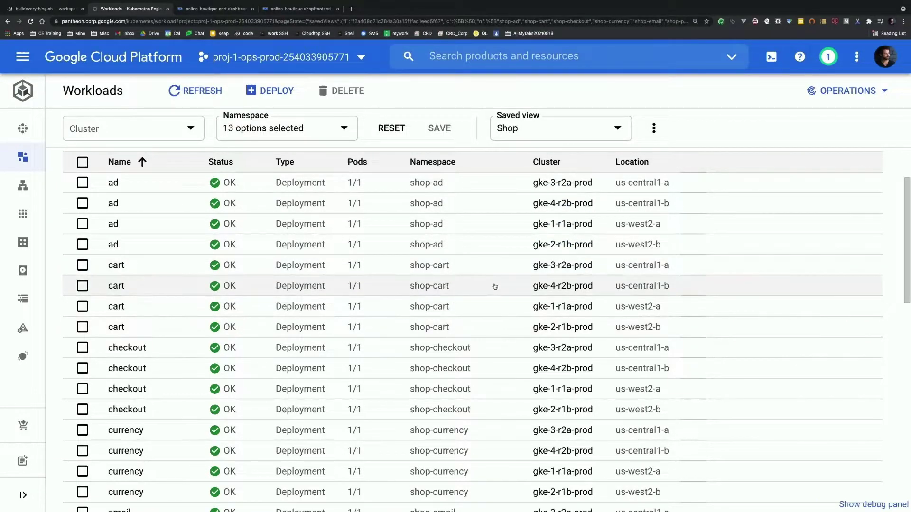
pyautogui.scroll(-10, 403, 280)
pyautogui.scroll(-3, 403, 280)
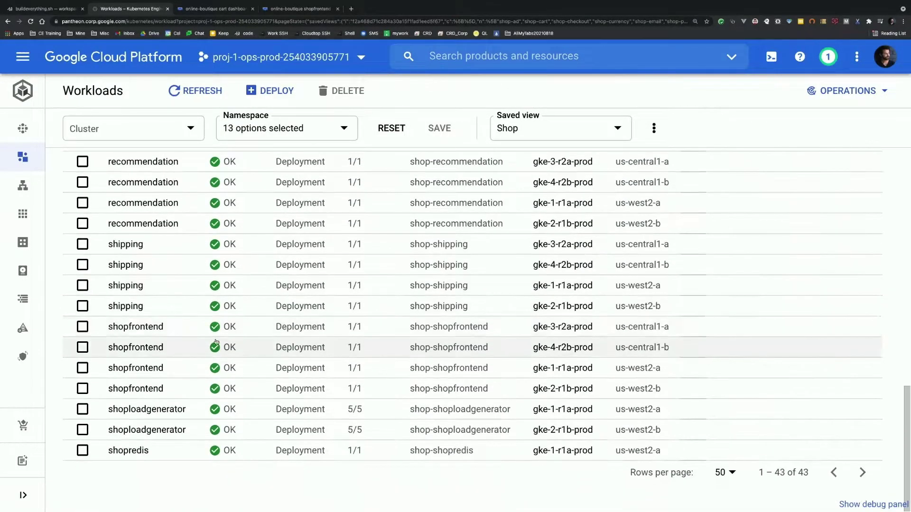
# - Open the shopfrontend deployment running on gke-1-r1a-prod and go to the details of its managed pod
pyautogui.click(155, 370)
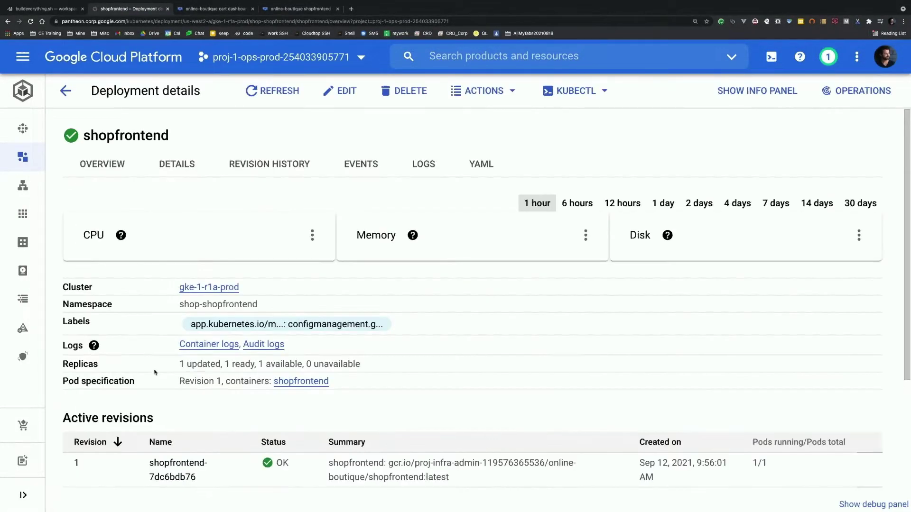
pyautogui.scroll(-7, 205, 298)
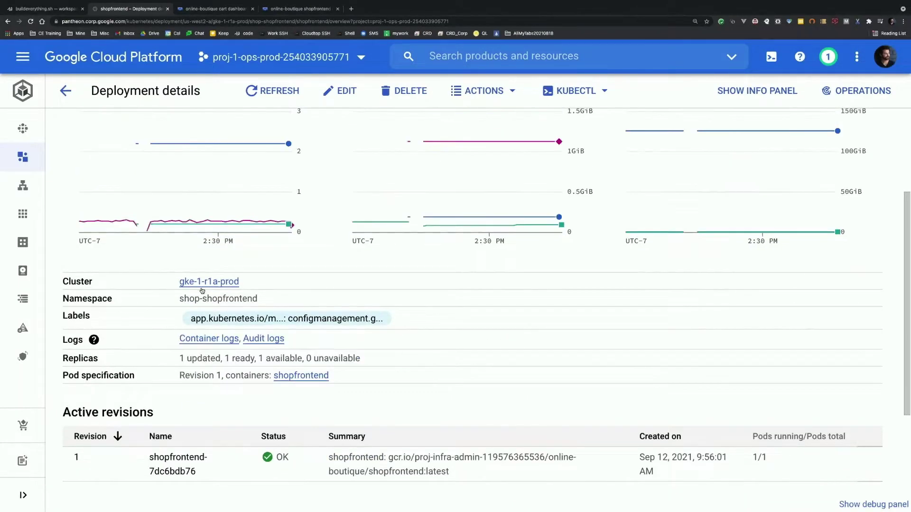
pyautogui.click(233, 395)
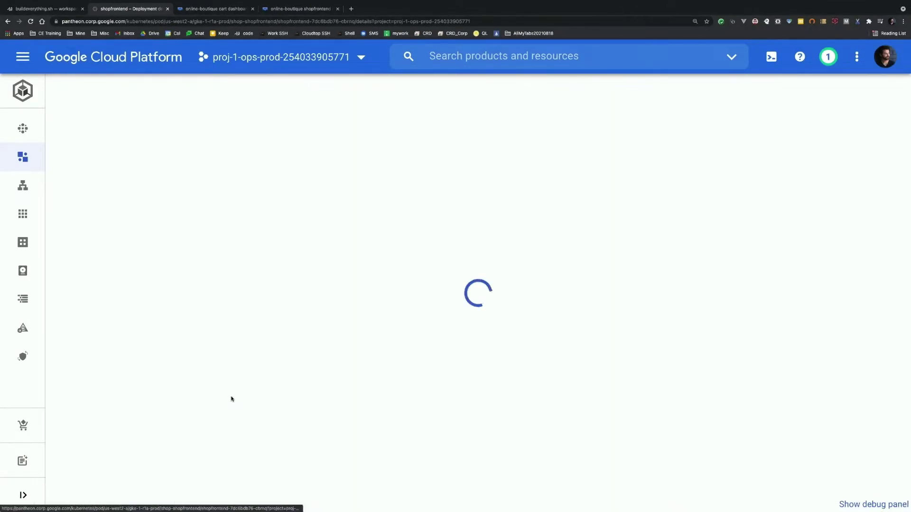
# - Examine the pod's istio-proxy container details for its image version, CA address and trust domain, then close them
pyautogui.scroll(-12, 246, 362)
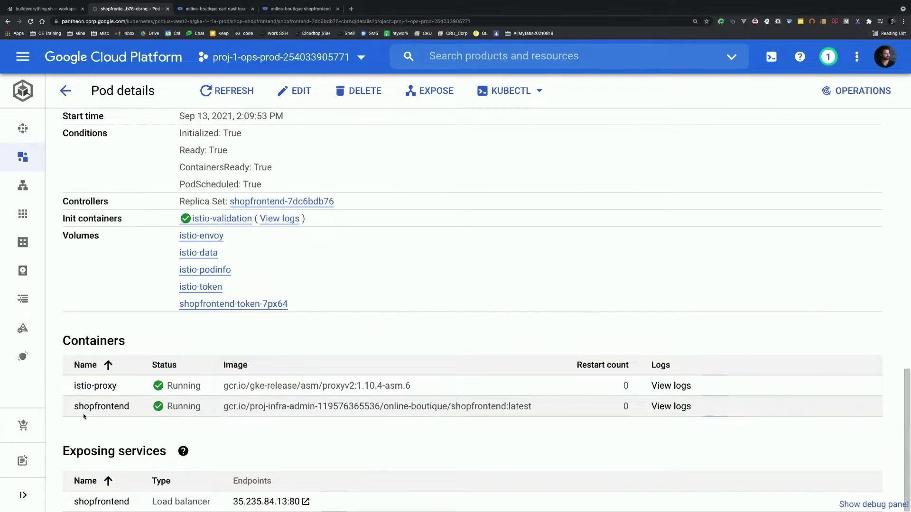
pyautogui.click(91, 387)
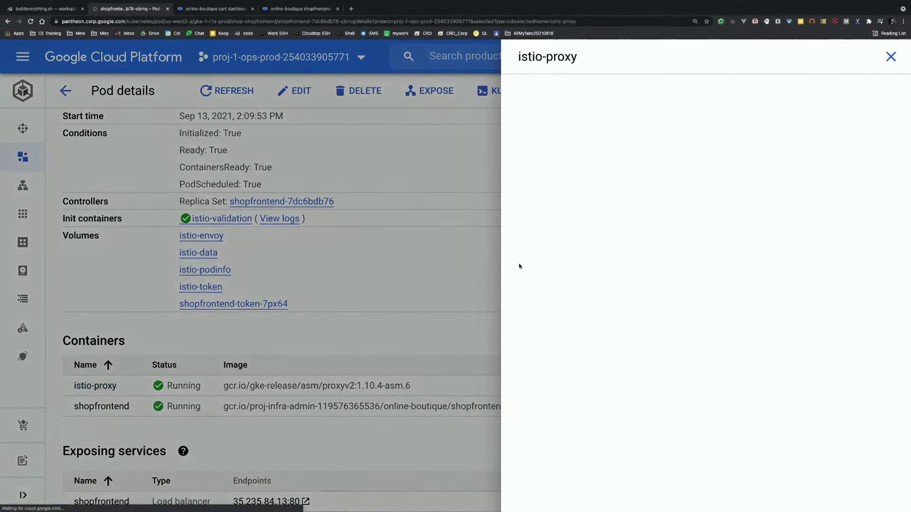
pyautogui.moveTo(837, 101); pyautogui.dragTo(863, 103)
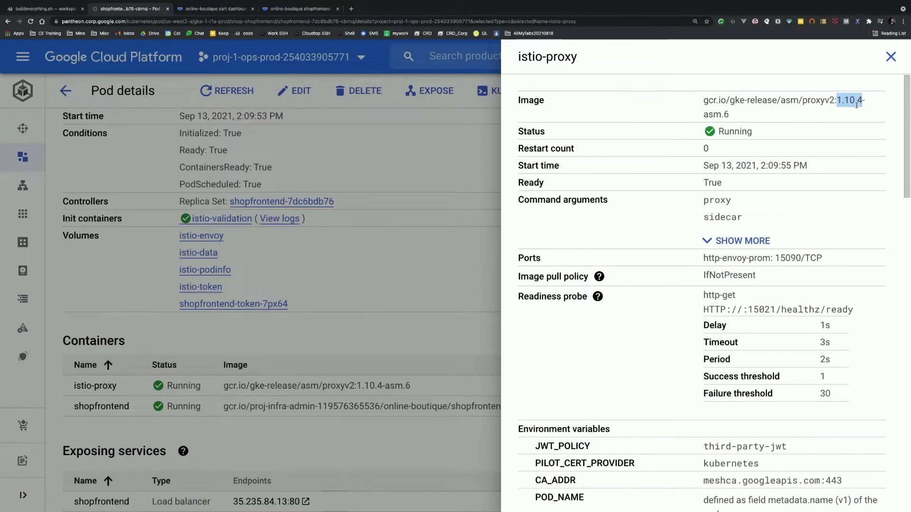
pyautogui.scroll(-5, 780, 277)
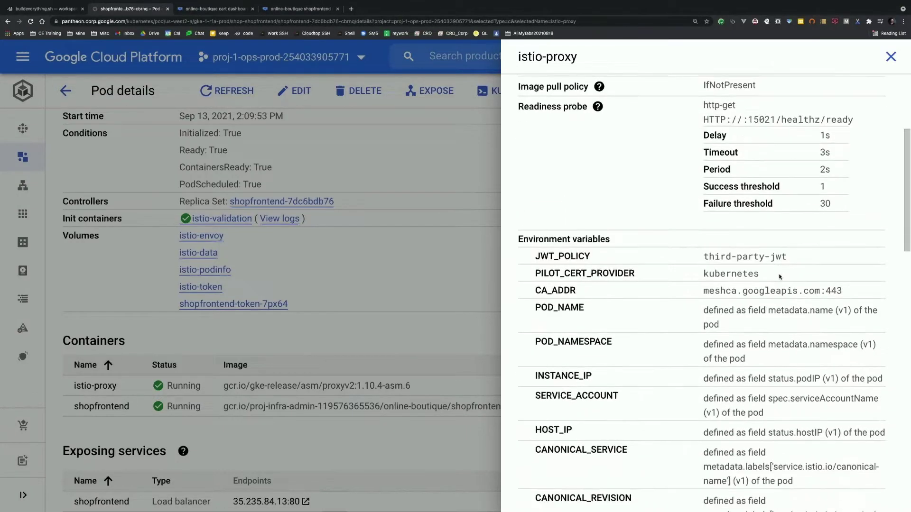
pyautogui.doubleClick(725, 276)
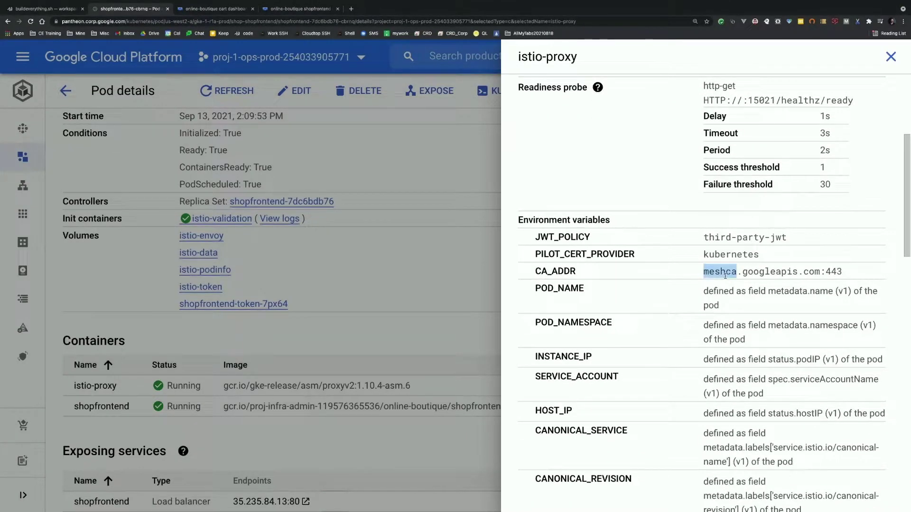
pyautogui.scroll(-2, 735, 313)
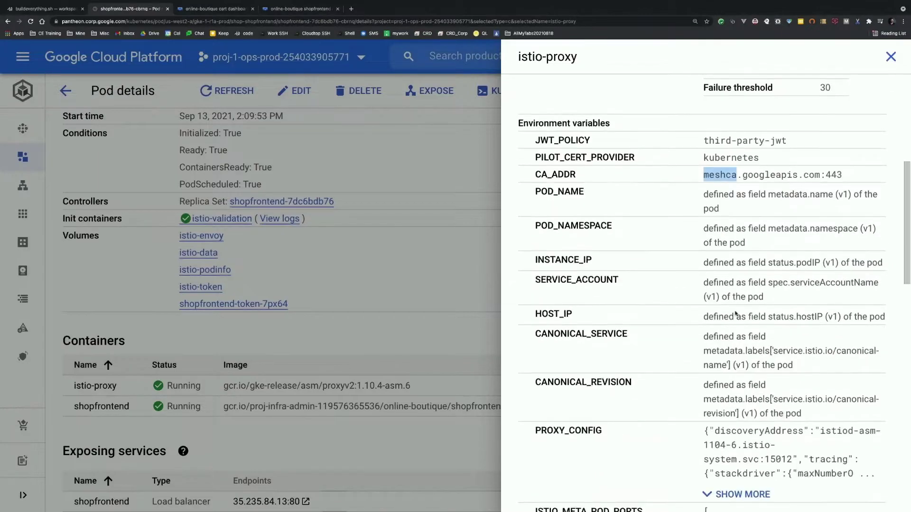
pyautogui.scroll(-8, 735, 313)
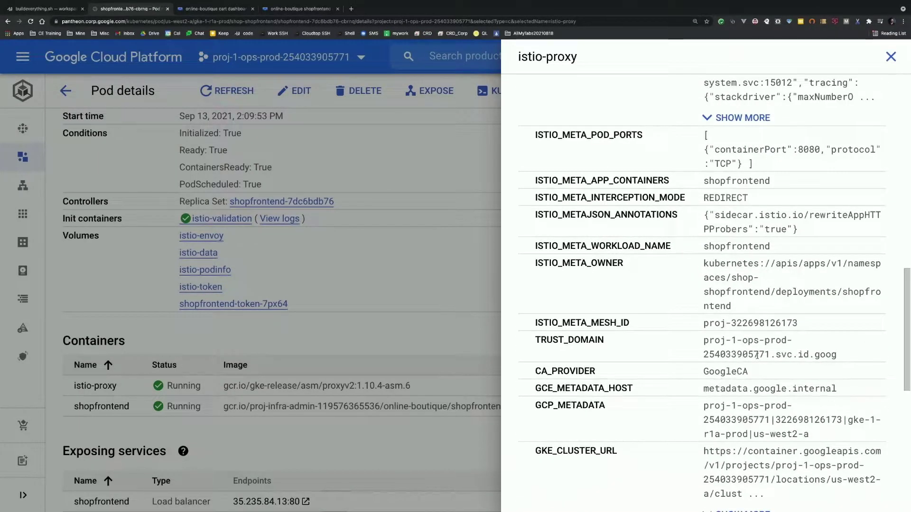
pyautogui.moveTo(704, 340); pyautogui.dragTo(824, 354)
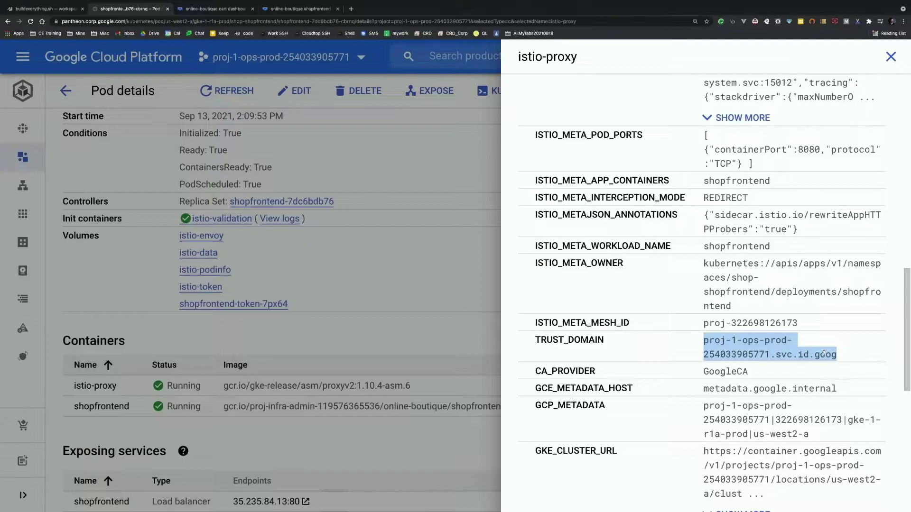
pyautogui.click(327, 288)
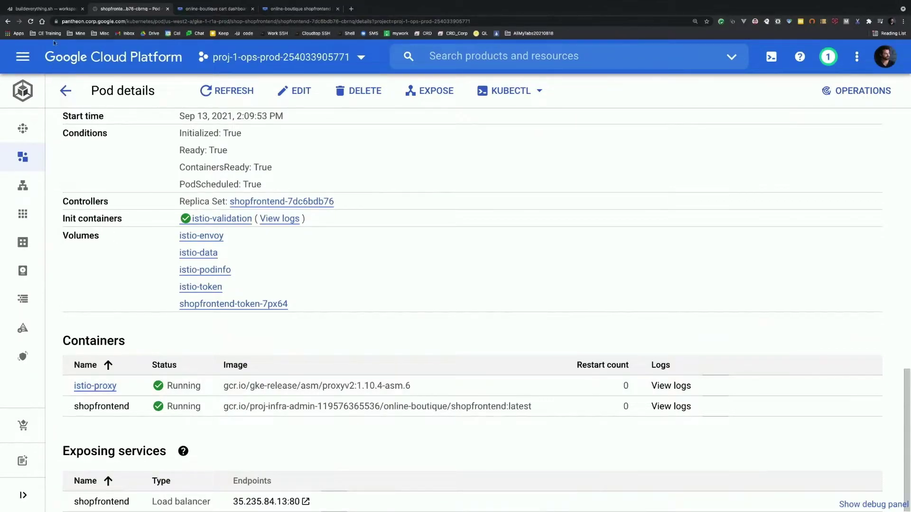
# - Switch to the code.gcp.solutions terminal and use k ctx to set the kubectl context to gke-1-r1a-prod
pyautogui.click(48, 9)
pyautogui.write('k ctx')
pyautogui.press('Return')
pyautogui.press('Return')
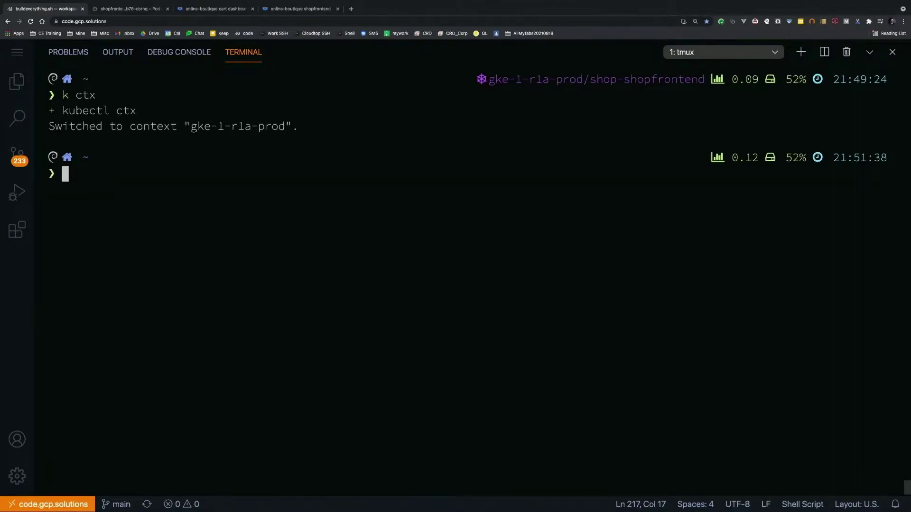
# - List the pods in the current shop-shopfrontend namespace with the kgpo alias to get the shopfrontend pod's name
pyautogui.write('kgpo')
pyautogui.press('Return')
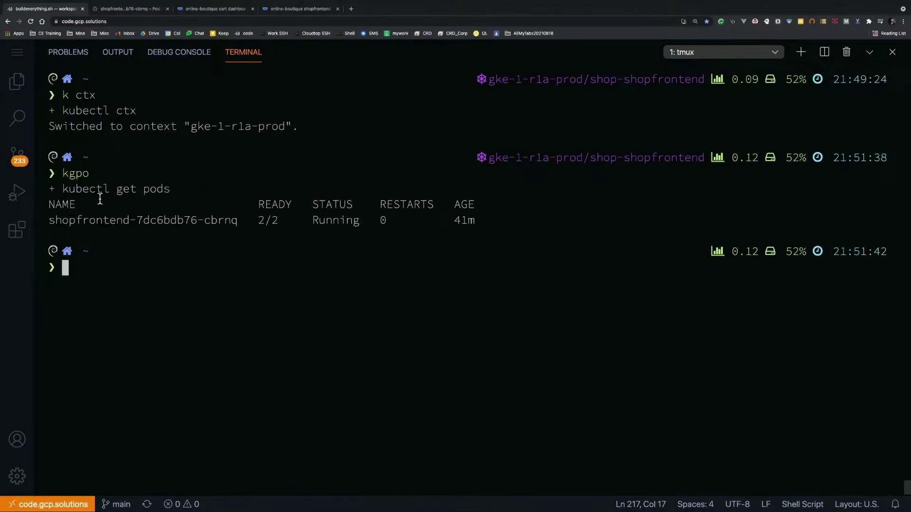
pyautogui.doubleClick(104, 223)
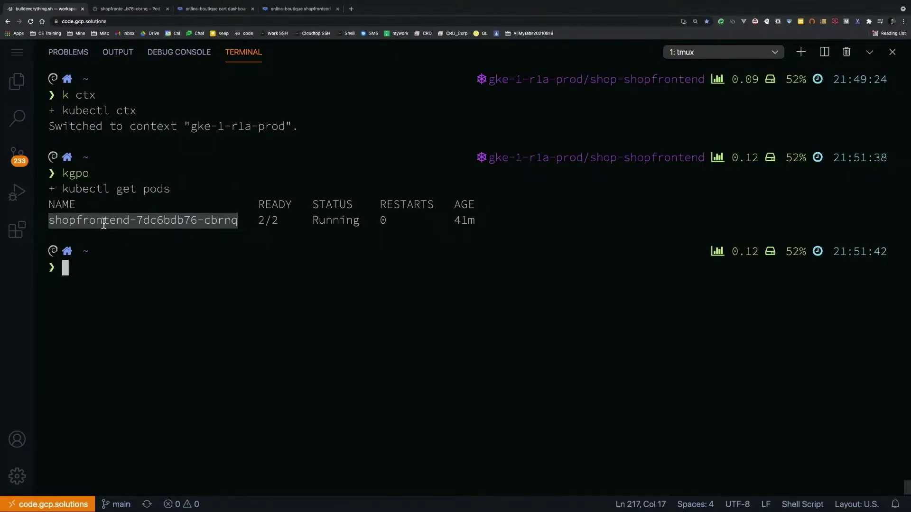
pyautogui.click(169, 243)
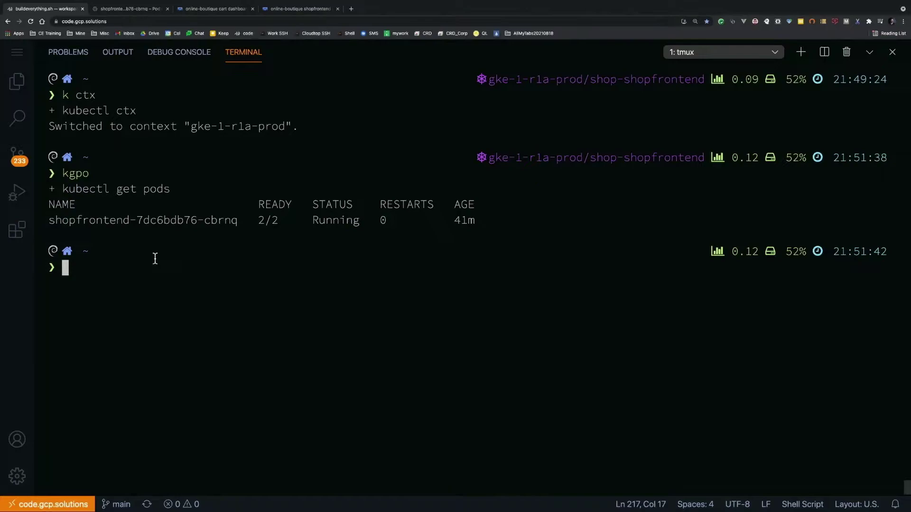
# - Run istioctl proxy-config endpoints shopfrontend-7dc6bdb76-cbrnq | grep cart to list the sidecar's cart endpoints
pyautogui.write('istio')
pyautogui.press('Right')
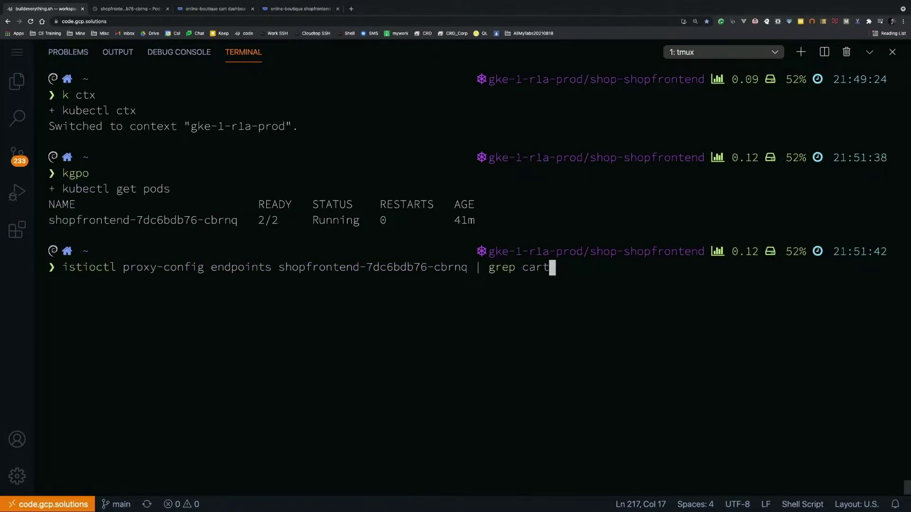
pyautogui.doubleClick(157, 264)
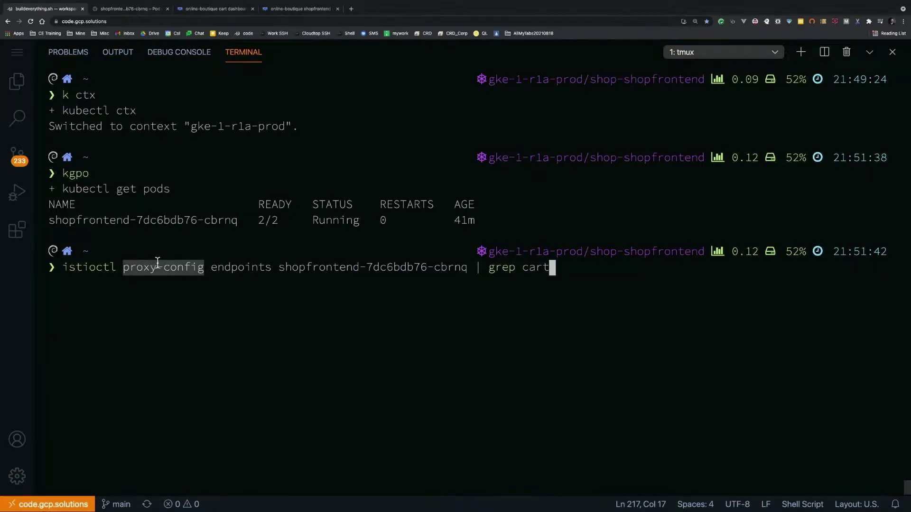
pyautogui.doubleClick(238, 267)
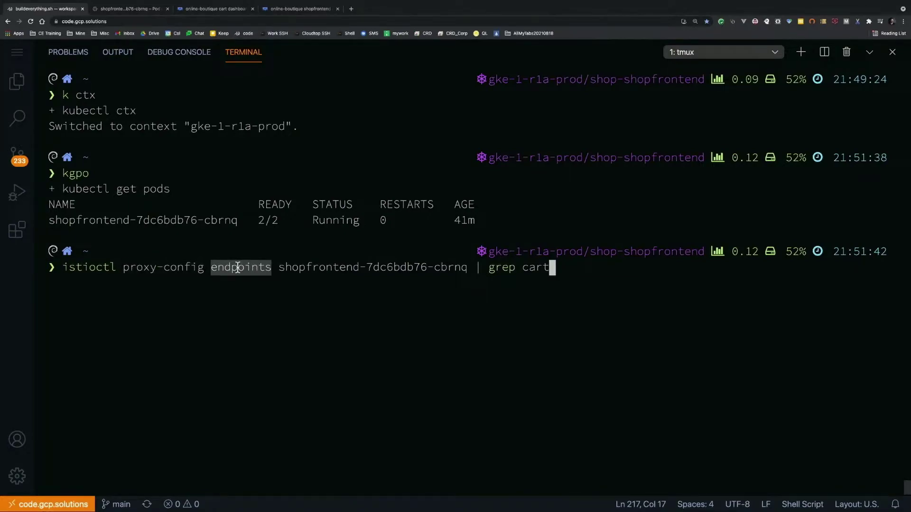
pyautogui.doubleClick(307, 268)
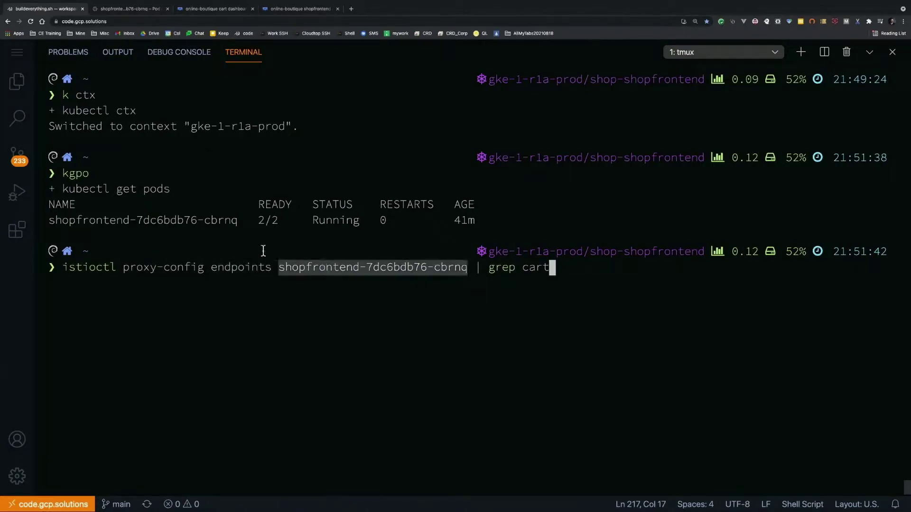
pyautogui.doubleClick(175, 221)
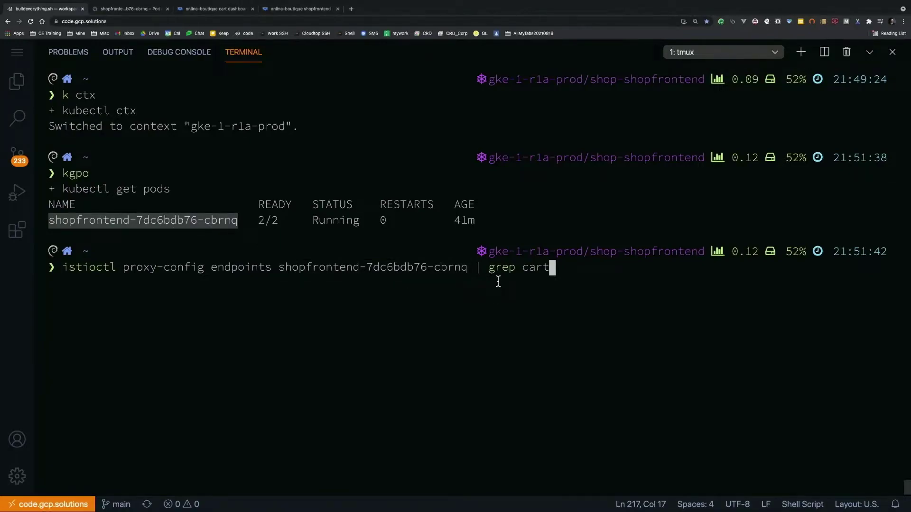
pyautogui.moveTo(500, 270); pyautogui.dragTo(586, 269)
pyautogui.press('Return')
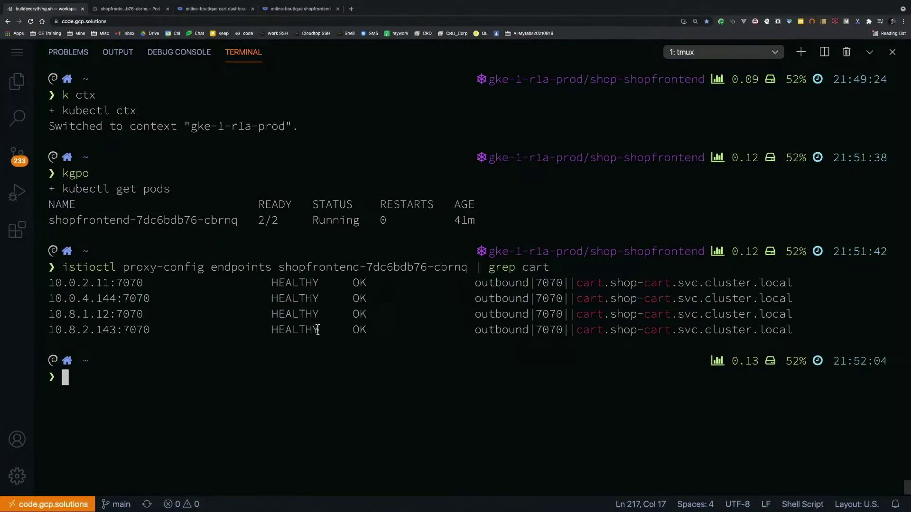
# - Examine the address and outbound service name of each cart endpoint known to the shopfrontend proxy
pyautogui.doubleClick(153, 226)
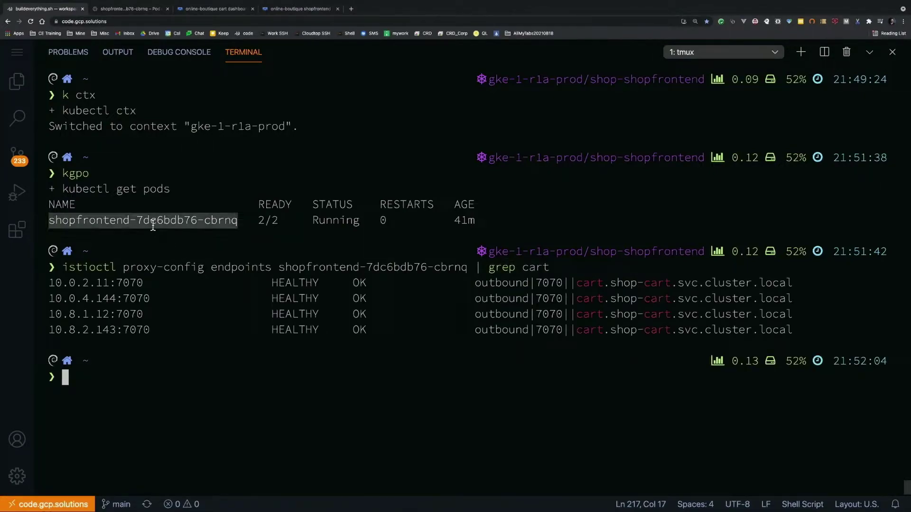
pyautogui.moveTo(100, 282); pyautogui.dragTo(110, 328)
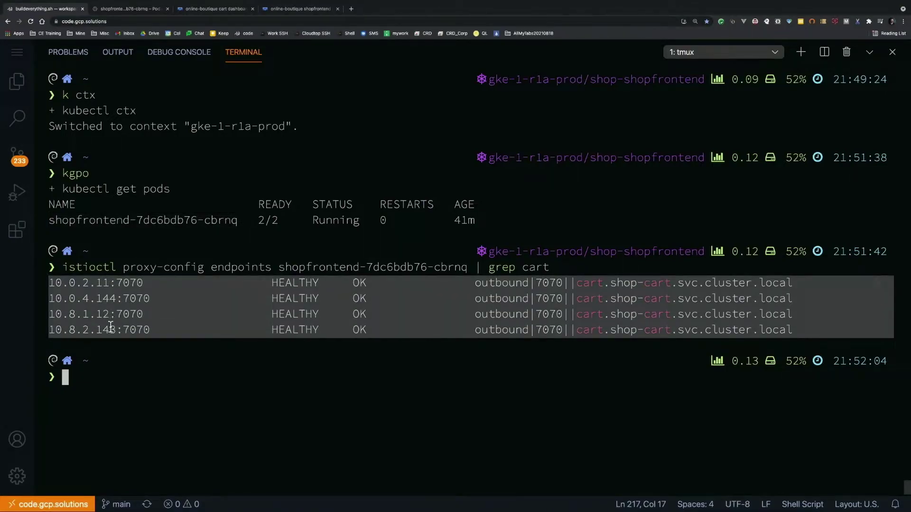
pyautogui.doubleClick(591, 284)
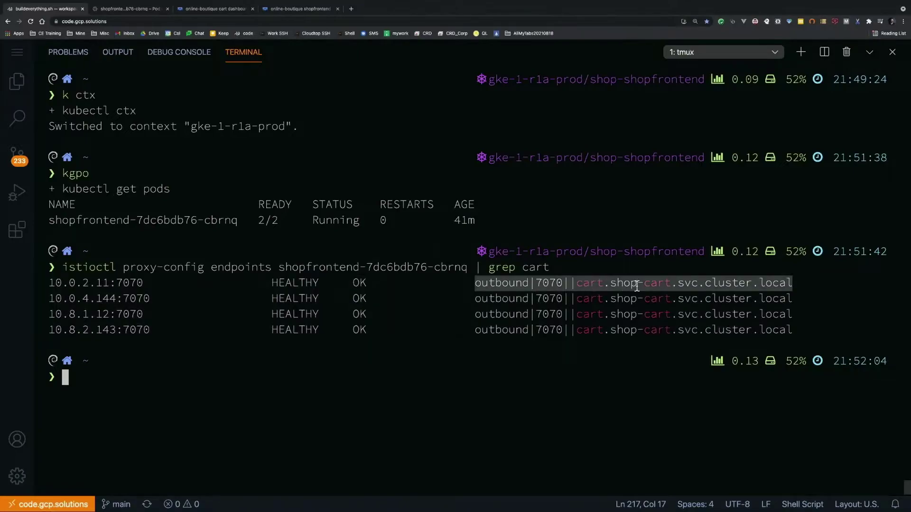
pyautogui.click(638, 286)
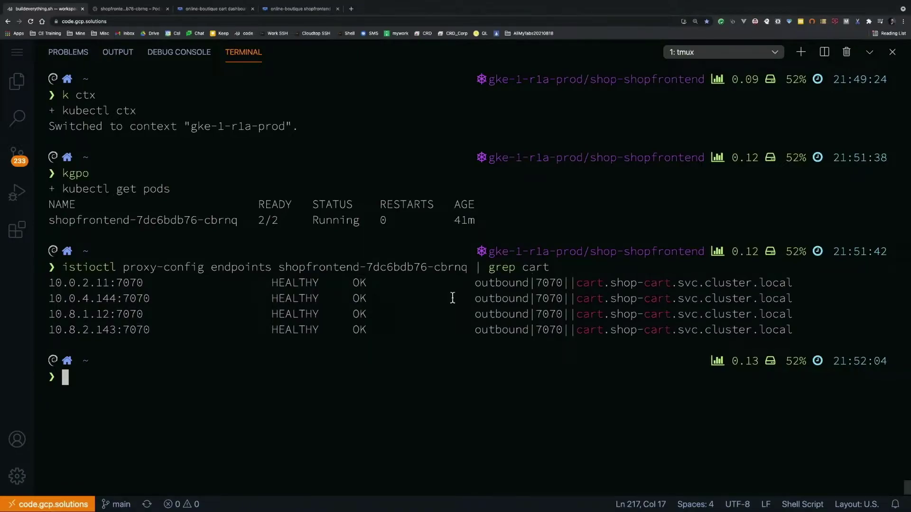
pyautogui.doubleClick(67, 282)
pyautogui.doubleClick(84, 303)
pyautogui.doubleClick(84, 314)
pyautogui.doubleClick(89, 331)
# - Run kubectl get pods -owide -n shop-cart --context=$GKE1 to list the cart pod with its IP
pyautogui.click(163, 384)
pyautogui.write('kubectl ')
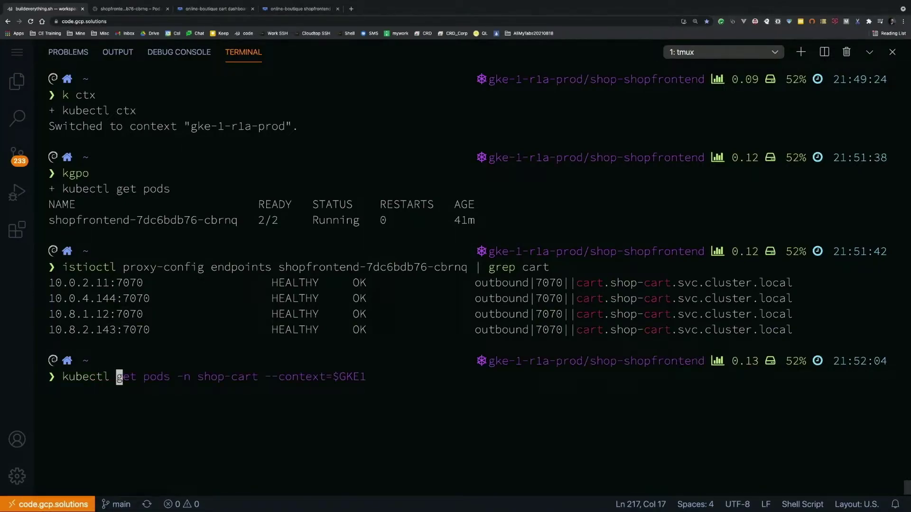
pyautogui.write('get pods -o')
pyautogui.press('BackSpace')
pyautogui.press('Right')
pyautogui.press('BackSpace')
pyautogui.write('1')
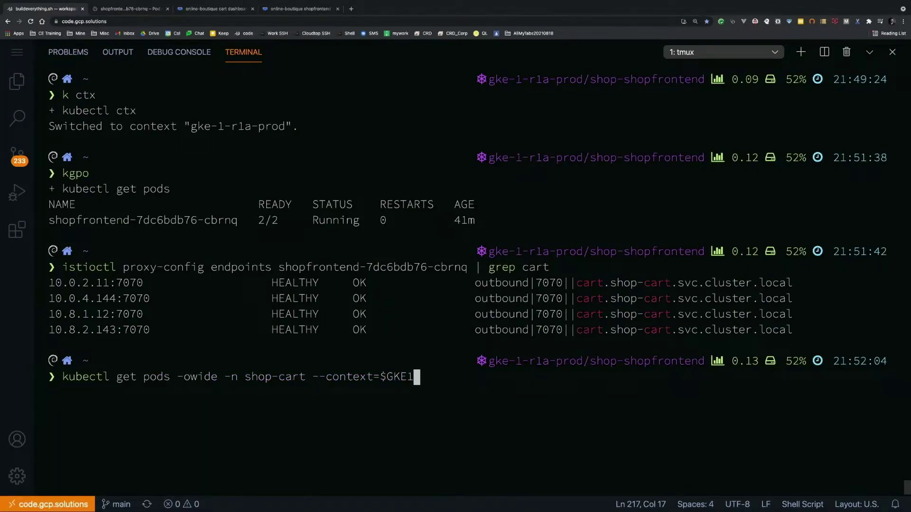
pyautogui.press('Return')
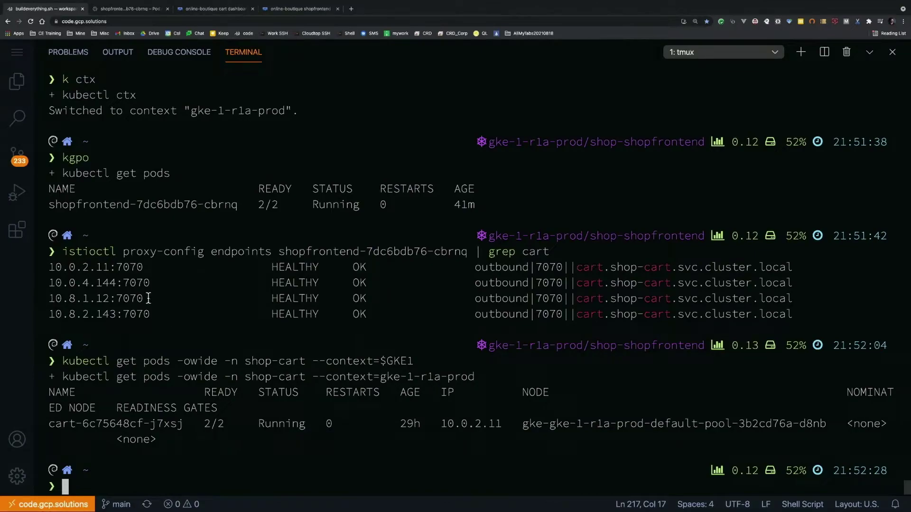
# - Compare the cart pod's IP on gke-1-r1a-prod with the first endpoint in the proxy's cart list
pyautogui.doubleClick(125, 424)
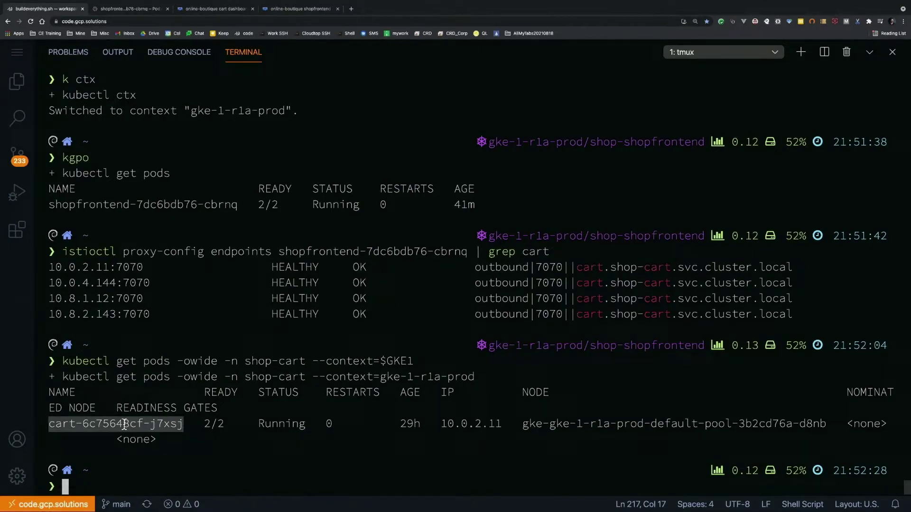
pyautogui.doubleClick(450, 424)
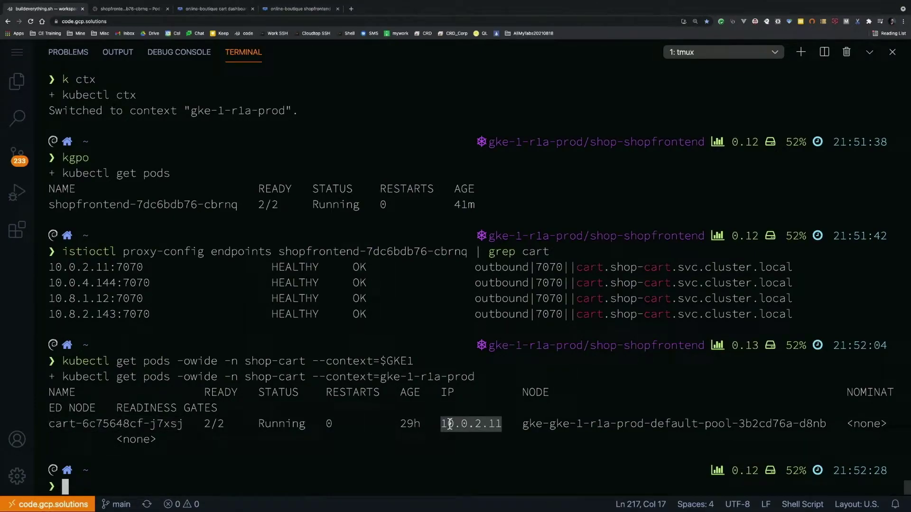
pyautogui.doubleClick(99, 267)
pyautogui.click(182, 312)
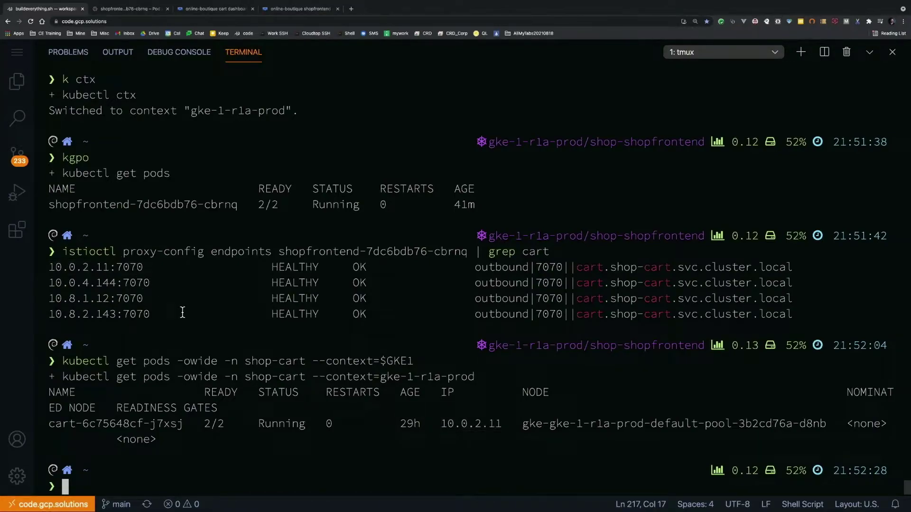
# - Review the remaining cart endpoints, then run kubectl get pods -owide -n shop-cart --context=$GKE4 to list that cluster's cart pod with its IP
pyautogui.tripleClick(109, 283)
pyautogui.moveTo(109, 284); pyautogui.dragTo(116, 322)
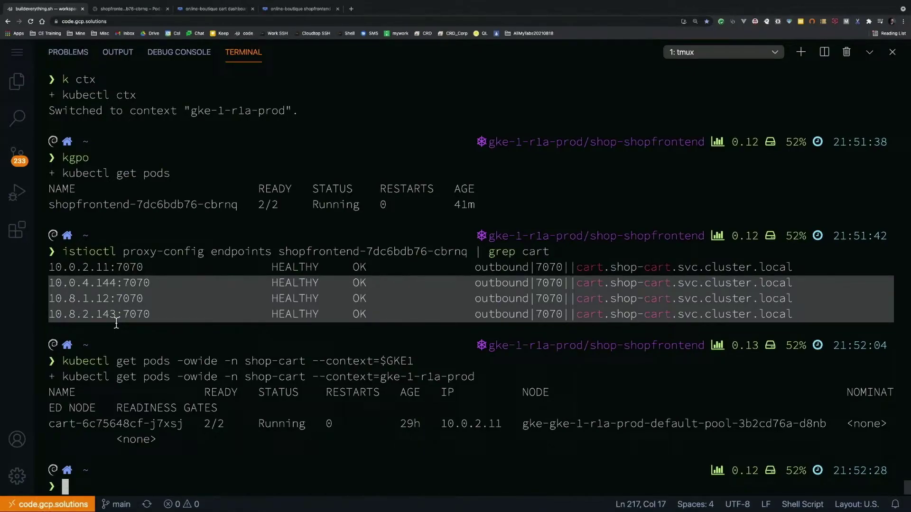
pyautogui.click(172, 330)
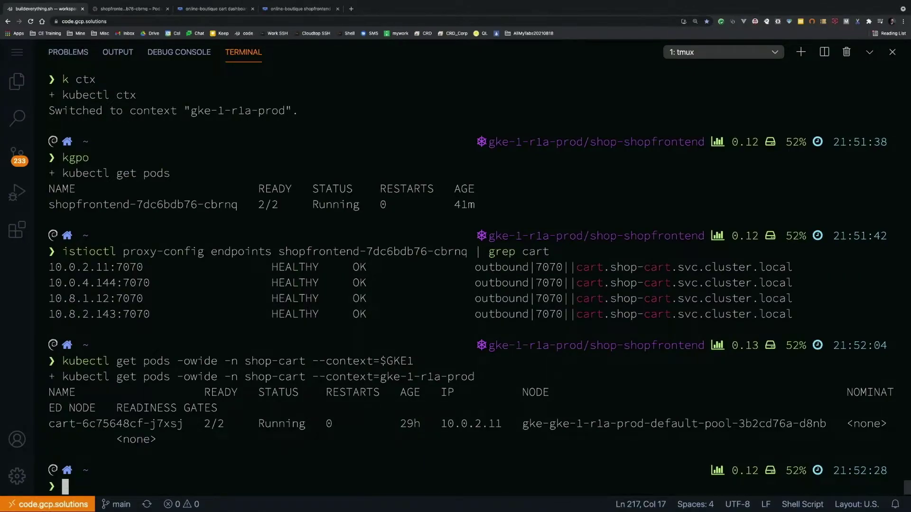
pyautogui.press('Up')
pyautogui.press('Left')
pyautogui.press('Delete')
pyautogui.write('4')
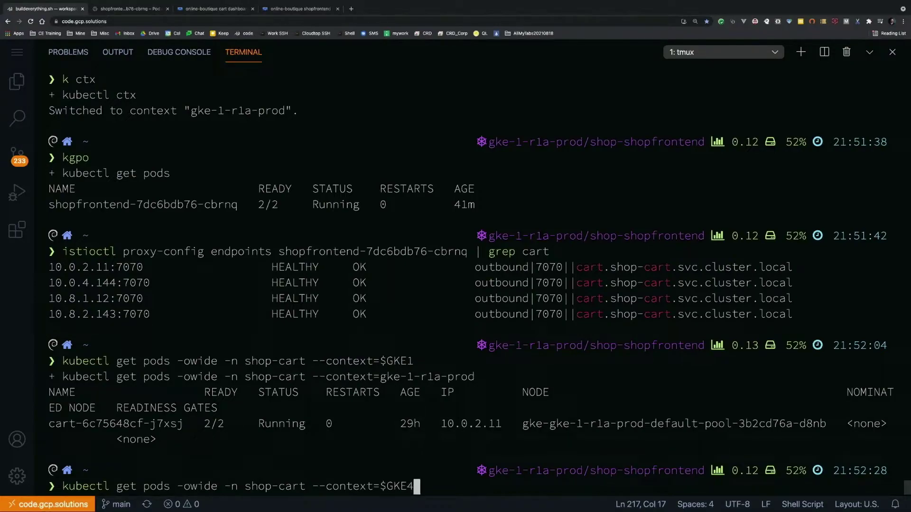
pyautogui.press('Return')
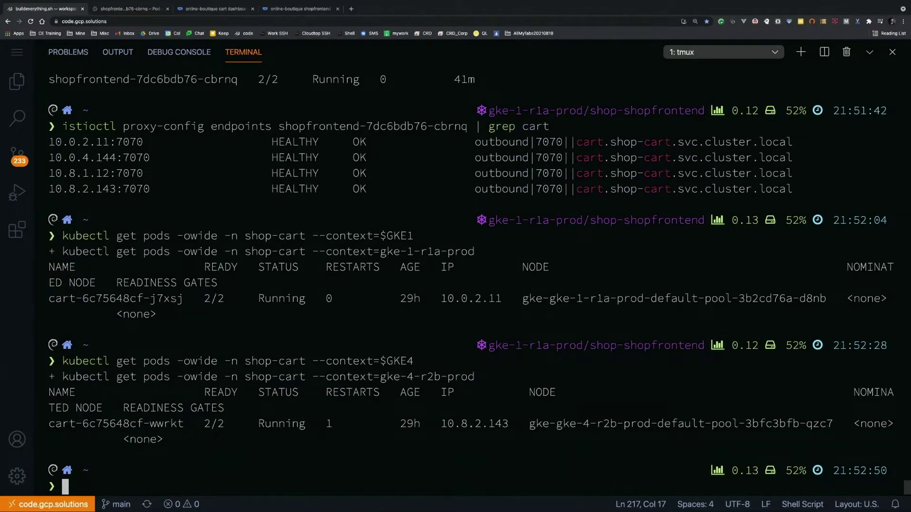
# - Compare the cart pod's IP on gke-4-r2b-prod with the last endpoint in the shopfrontend proxy's cart list
pyautogui.doubleClick(120, 424)
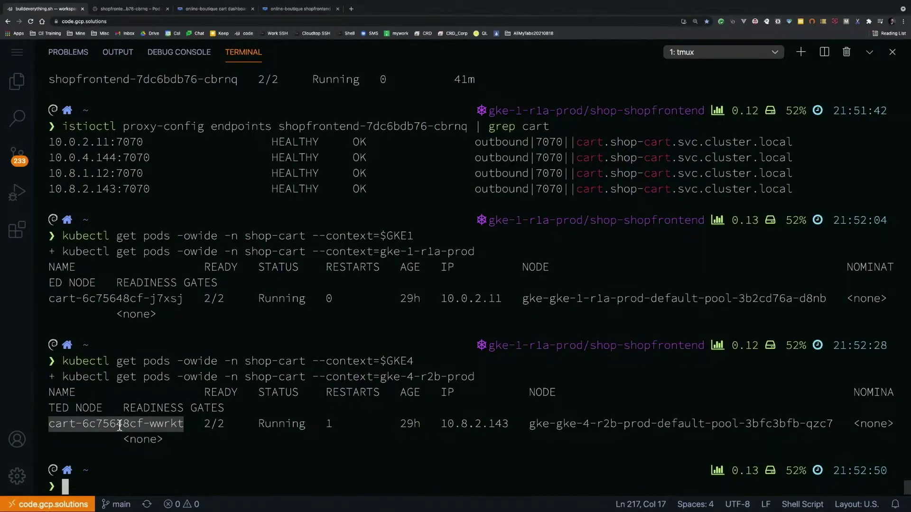
pyautogui.doubleClick(450, 425)
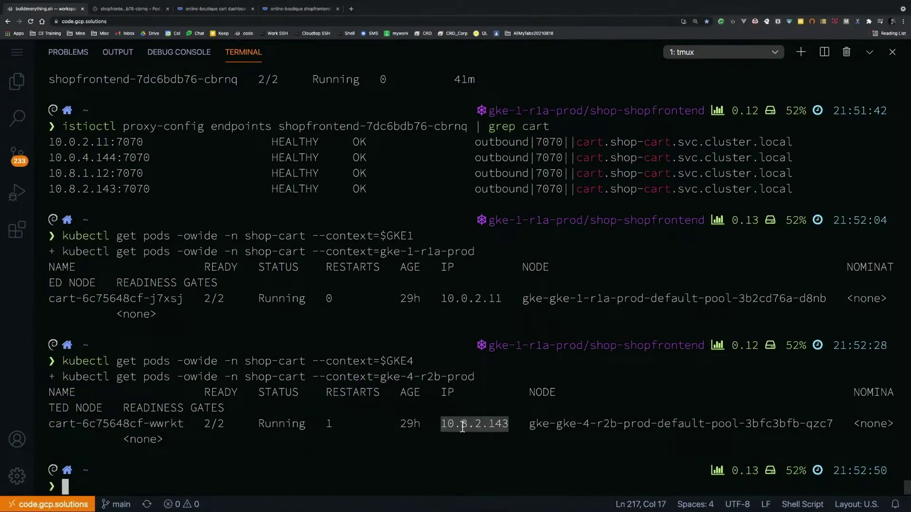
pyautogui.doubleClick(110, 190)
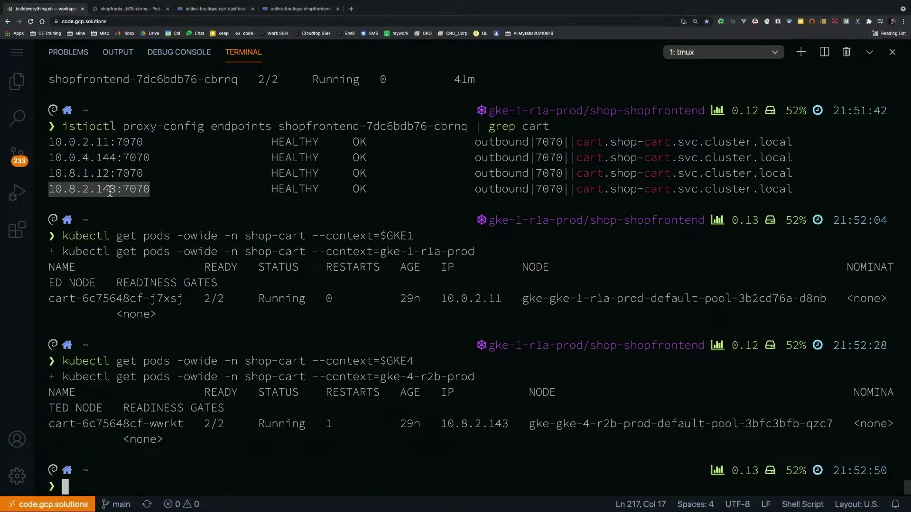
pyautogui.doubleClick(137, 82)
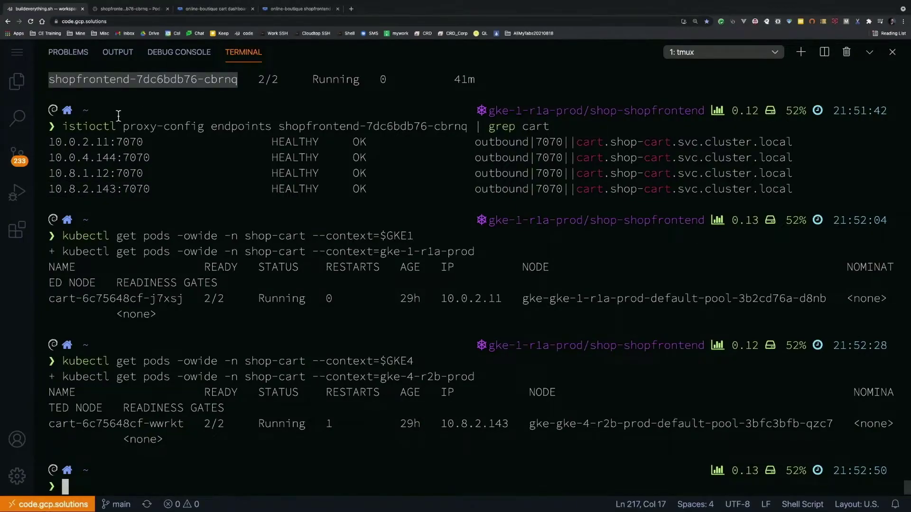
# - Switch to the online-boutique cart dashboard in Google Cloud and examine the cart's request rates by location
pyautogui.click(208, 10)
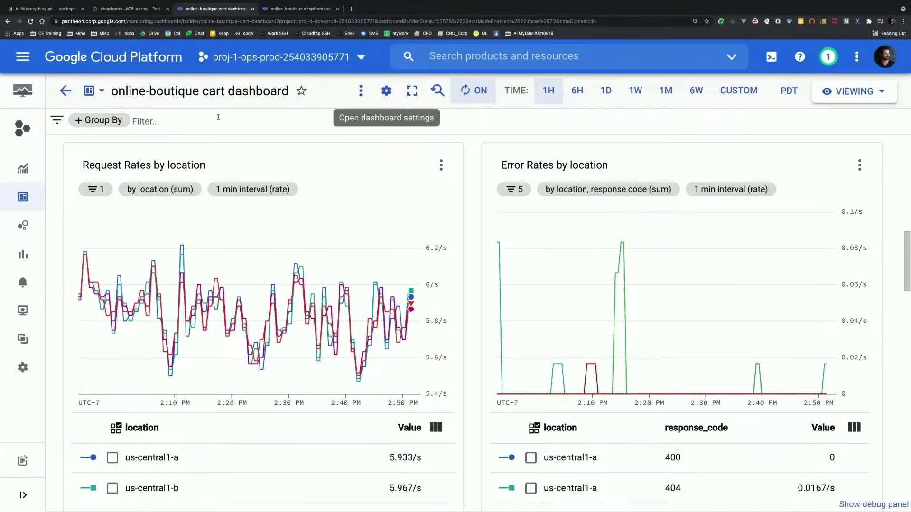
pyautogui.doubleClick(209, 92)
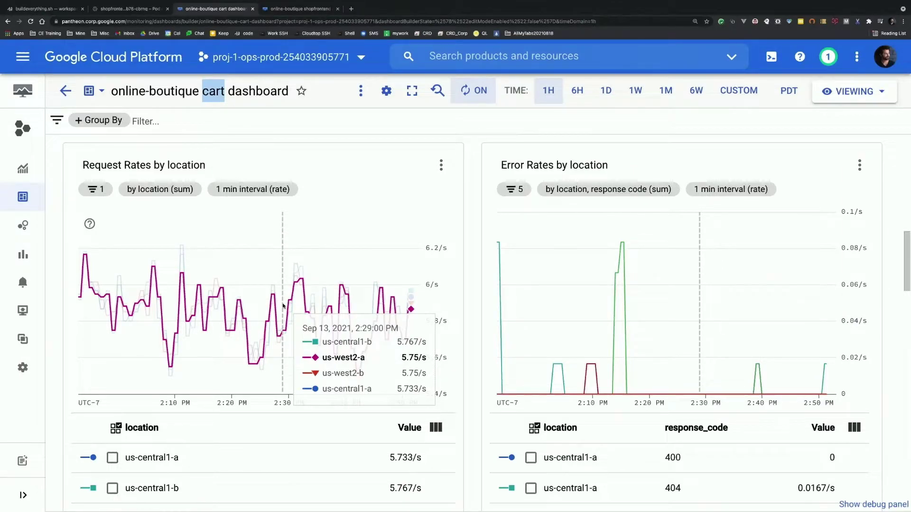
pyautogui.scroll(-3, 284, 306)
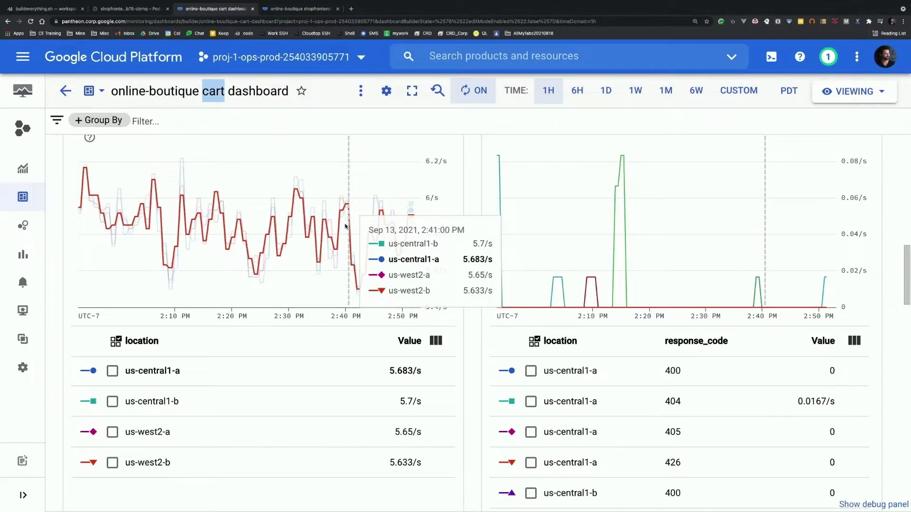
# - Group the cart dashboard by source_canonical_service_name and review the request rates of each calling service per location
pyautogui.click(100, 120)
pyautogui.scroll(-5, 190, 331)
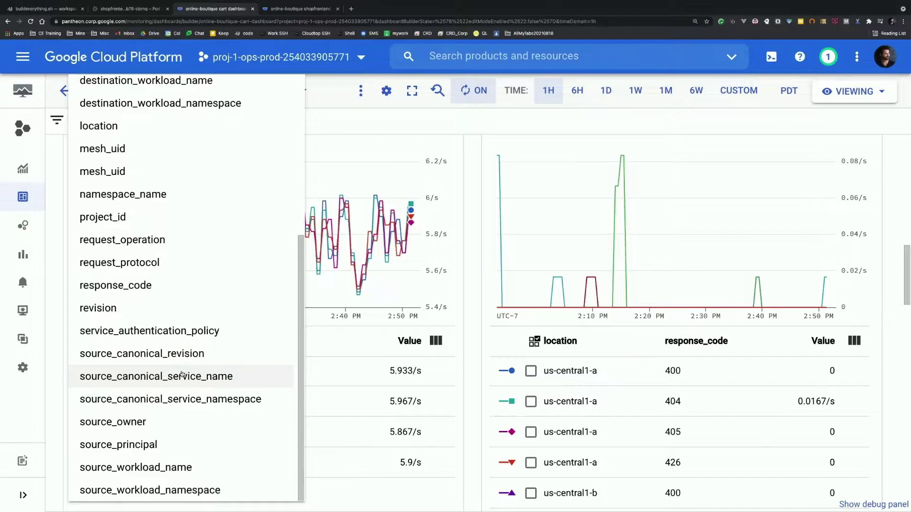
pyautogui.click(142, 290)
pyautogui.click(176, 378)
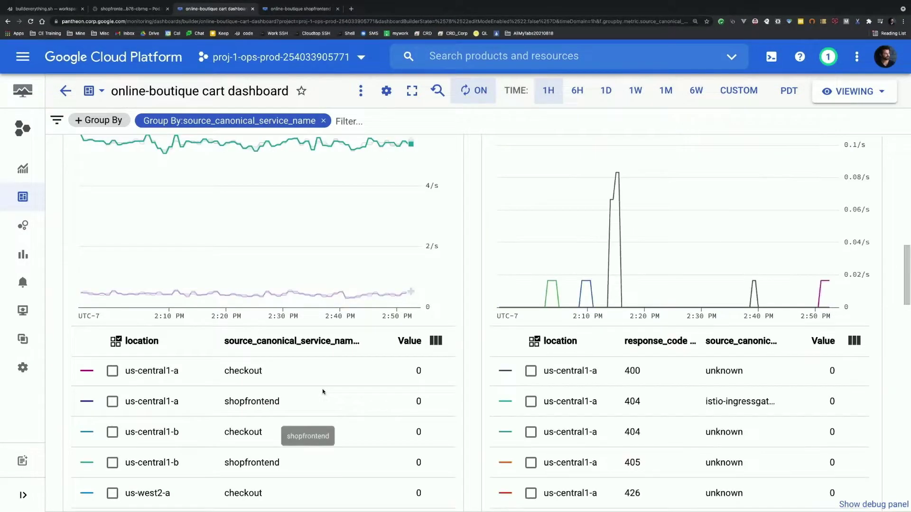
pyautogui.scroll(-3, 296, 381)
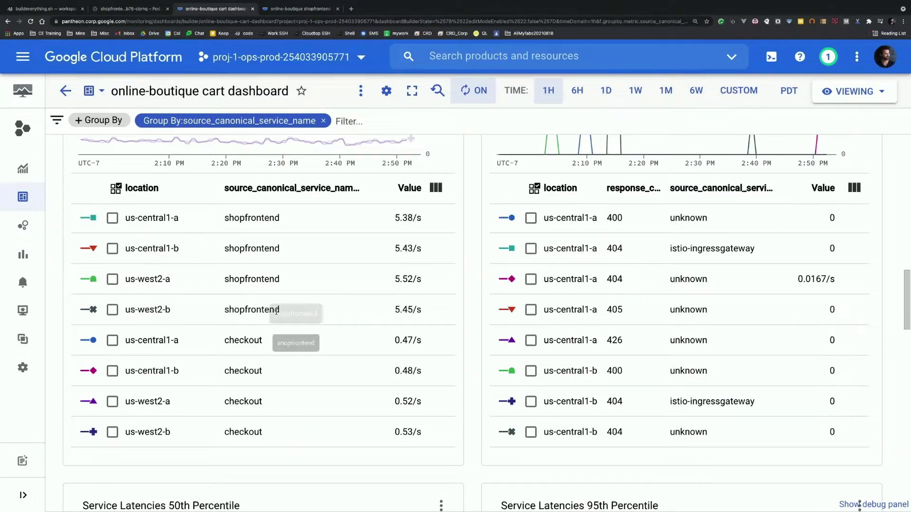
pyautogui.scroll(4, 277, 311)
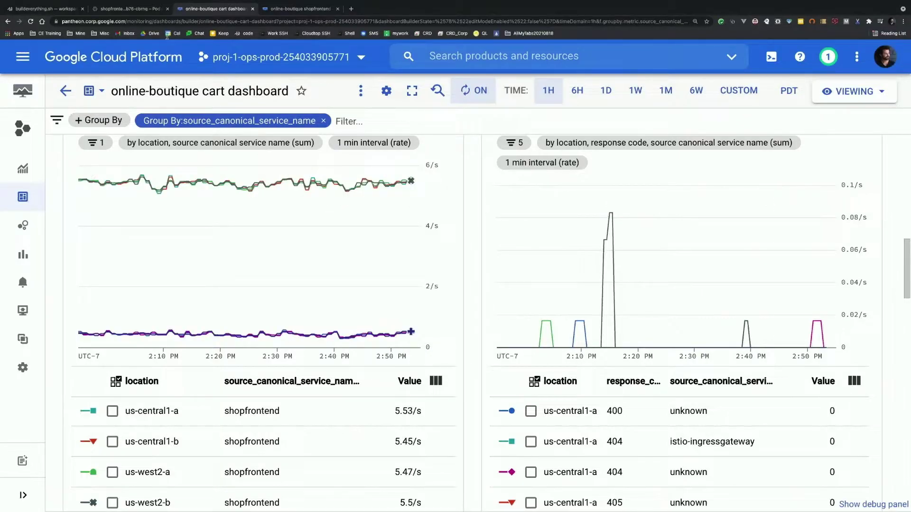
# - Open the project's Kubernetes clusters list from the pod details page and locate the ingress-config cluster
pyautogui.click(131, 12)
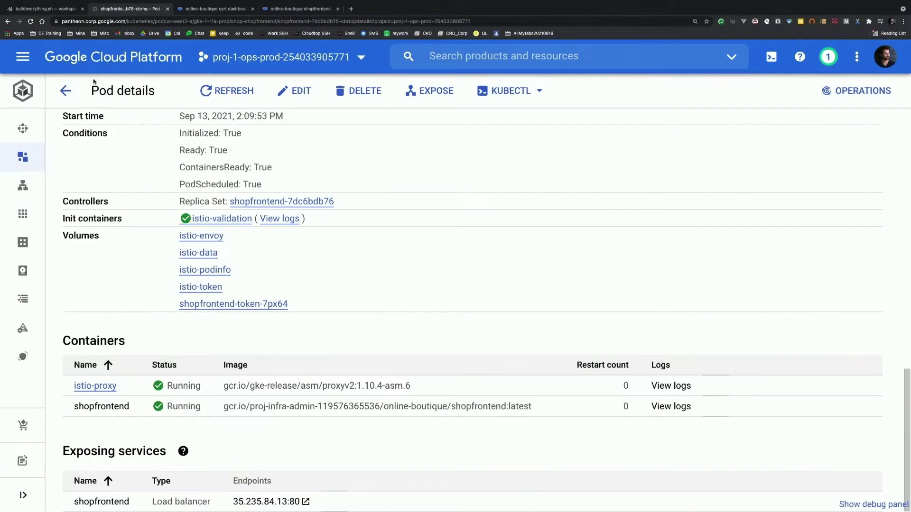
pyautogui.click(21, 129)
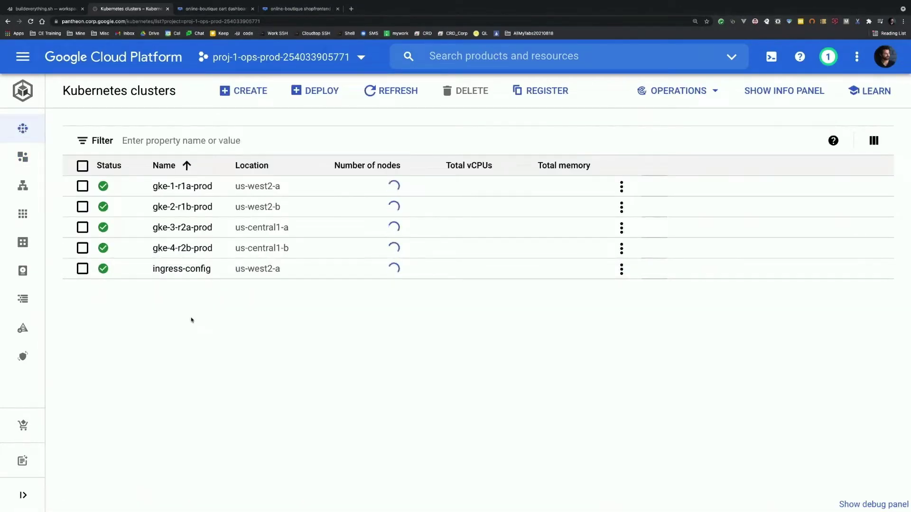
pyautogui.moveTo(215, 272); pyautogui.dragTo(152, 270)
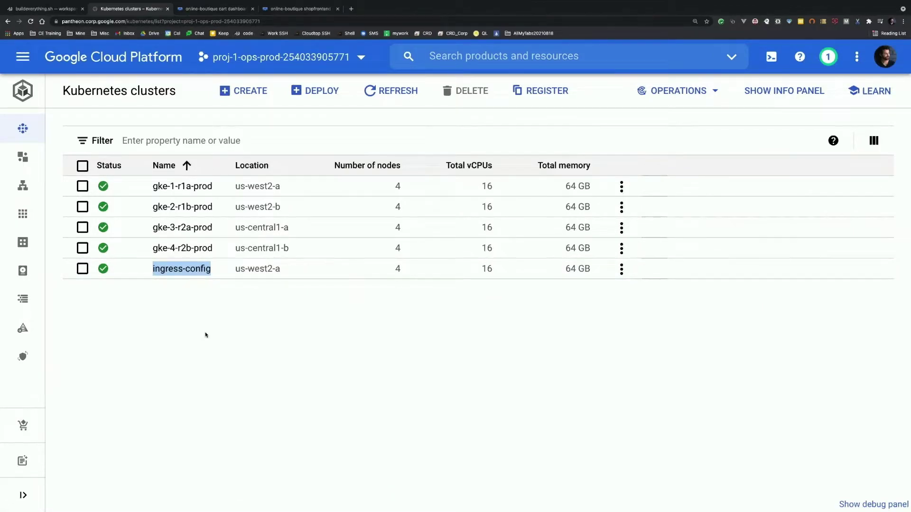
# - Return to the code editor's terminal, clear it, and switch the kubectl context to ingress-config with k ctx
pyautogui.click(50, 9)
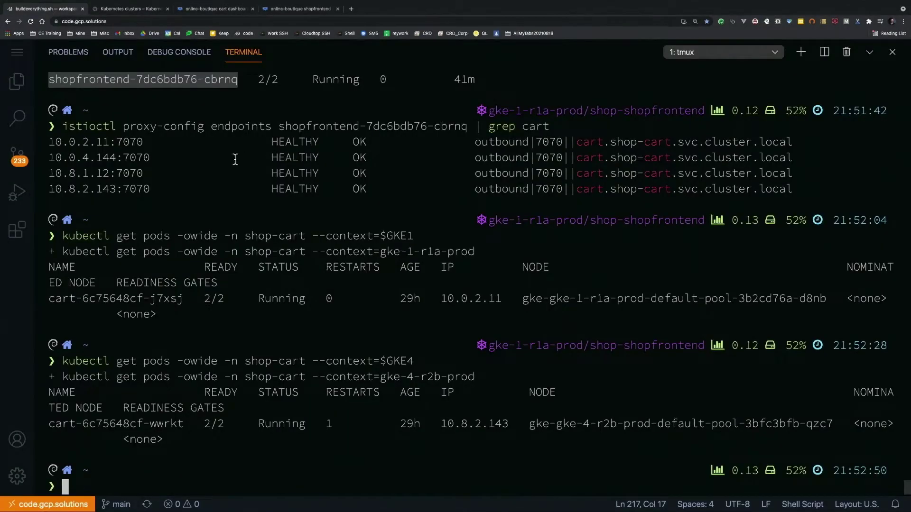
pyautogui.write('c')
pyautogui.press('Return')
pyautogui.write('kubens')
pyautogui.press('Return')
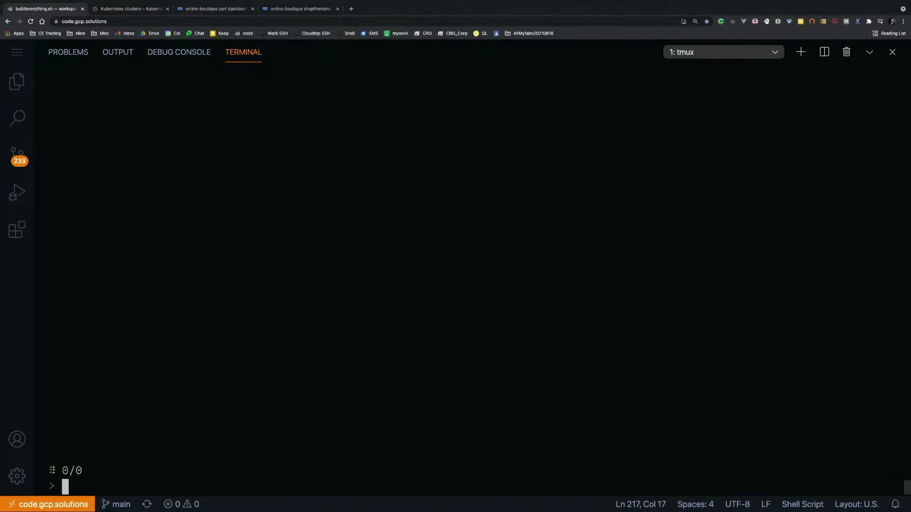
pyautogui.press('Return')
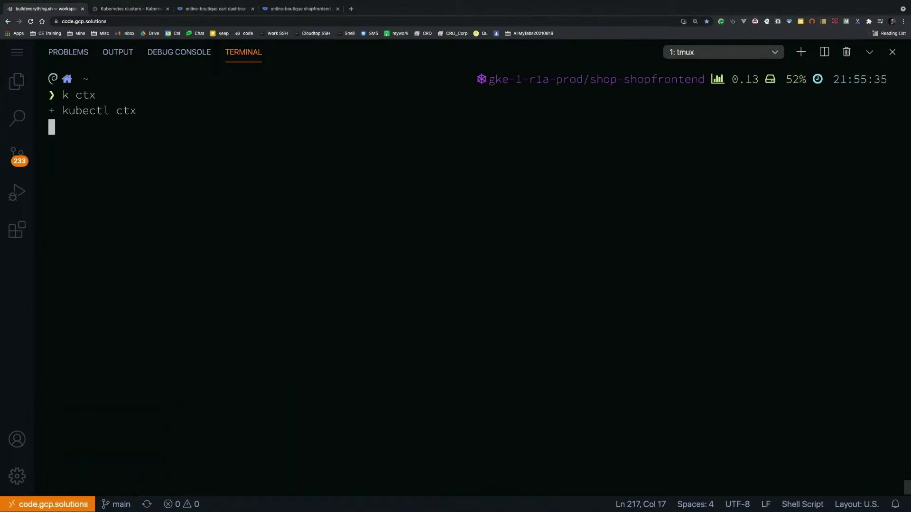
# - Set the active namespace to istio-system with k ns istio-system
pyautogui.write('k')
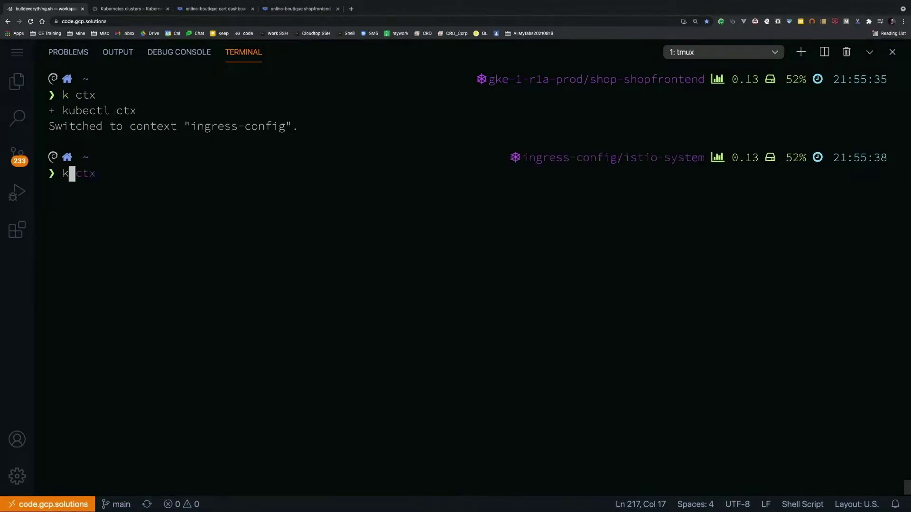
pyautogui.write(' ns istio-system')
pyautogui.press('Return')
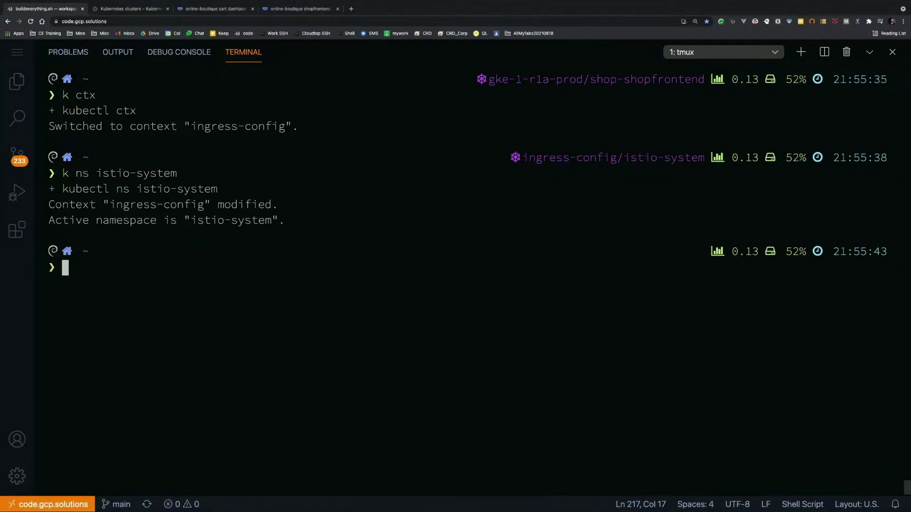
# - List the multi-cluster ingresses with kg mci and the multi-cluster services with kg mcs, and identify the online-boutique entries
pyautogui.write('kg mci')
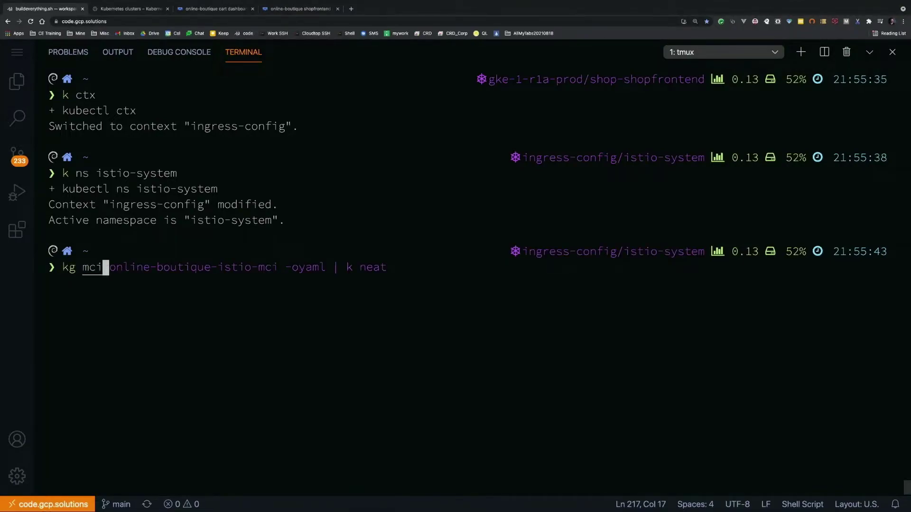
pyautogui.press('Return')
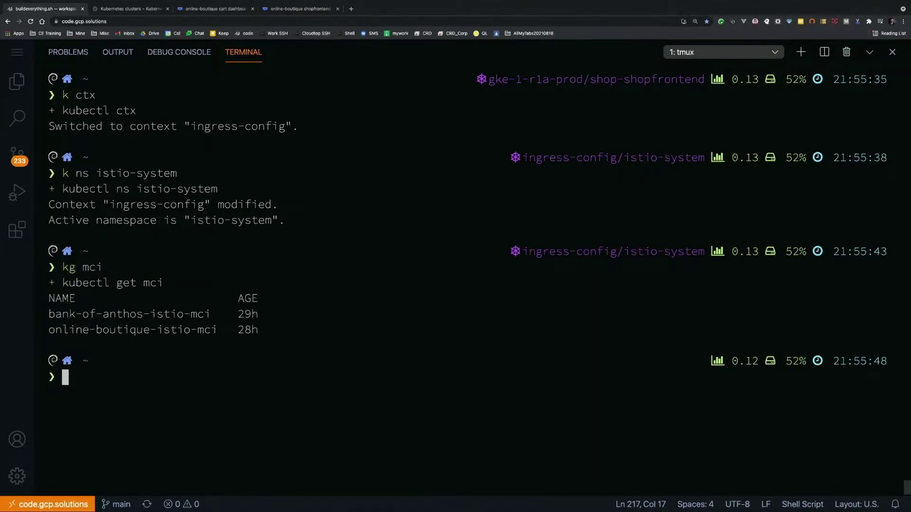
pyautogui.write('kg mcs')
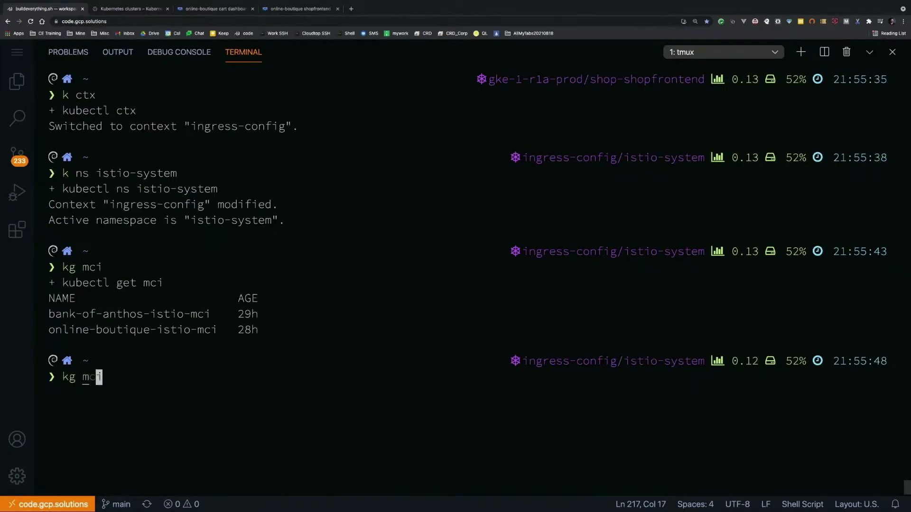
pyautogui.press('Return')
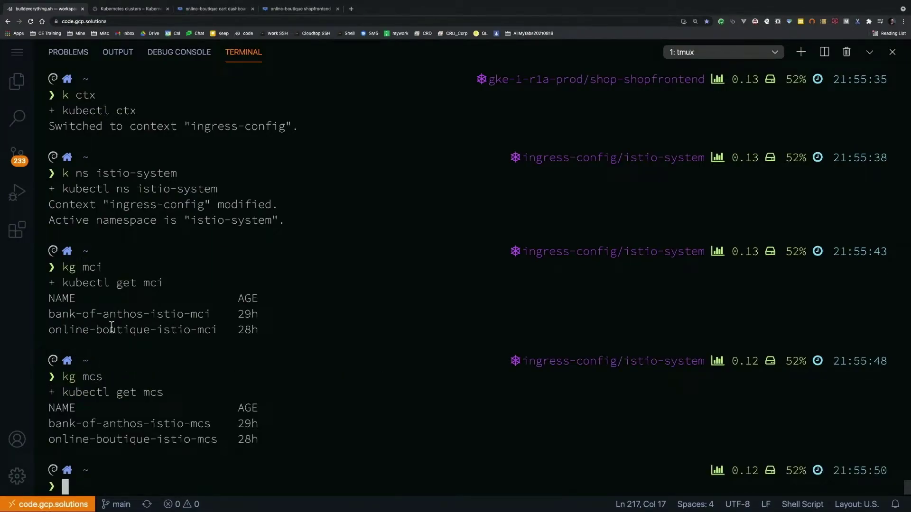
pyautogui.doubleClick(180, 334)
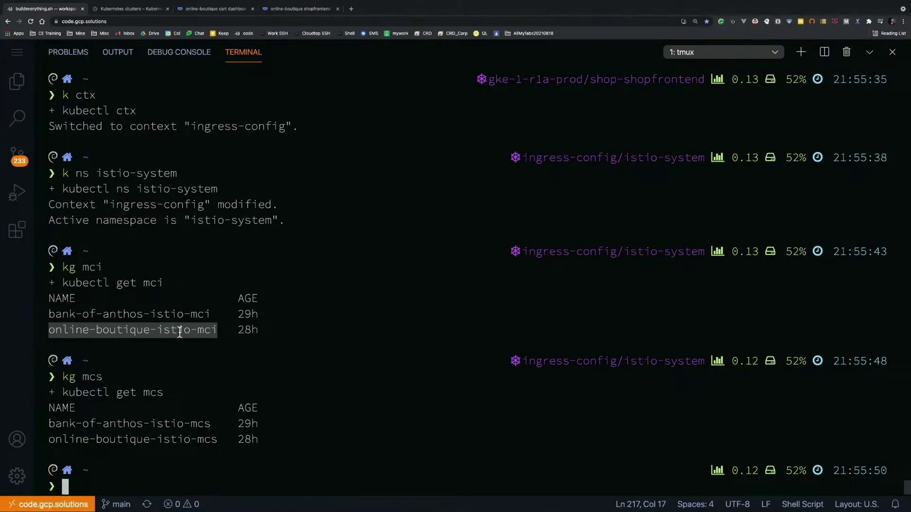
pyautogui.doubleClick(198, 439)
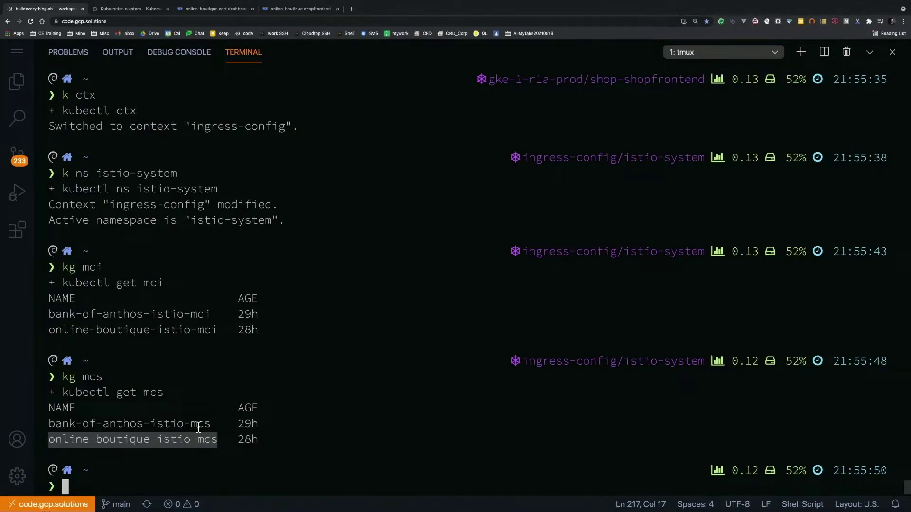
# - Run kg mci online-boutique-istio-mci -oyaml | k neat to print the online-boutique ingress manifest
pyautogui.click(350, 389)
pyautogui.write('kg mci')
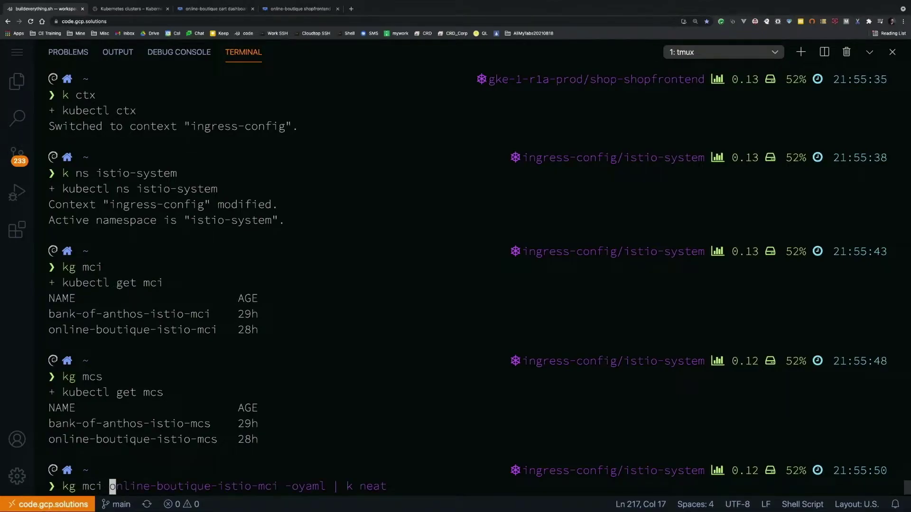
pyautogui.press('Right')
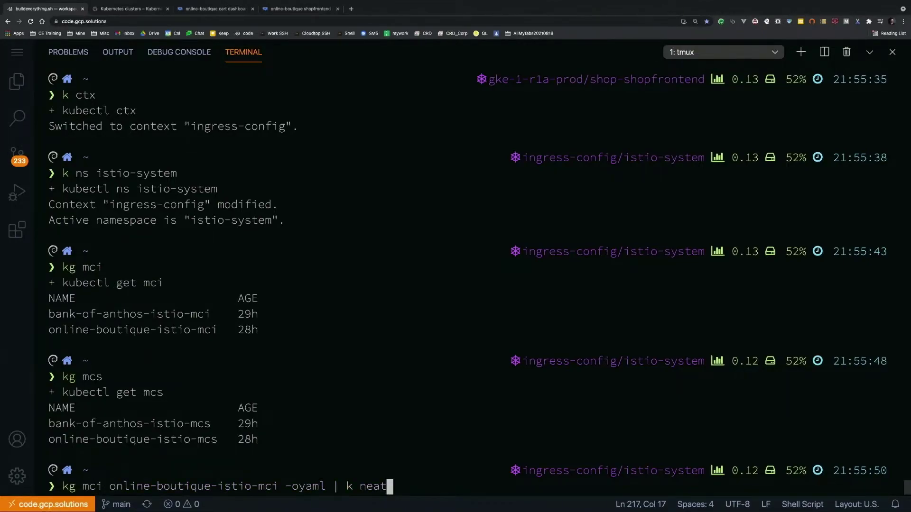
pyautogui.press('Return')
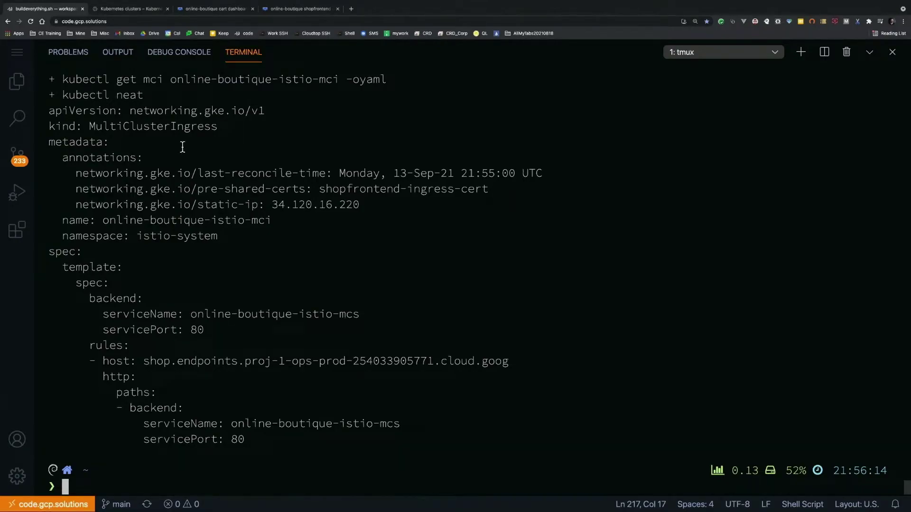
# - Examine the kind, backend service port and host rule in the online-boutique-istio-mci manifest
pyautogui.doubleClick(176, 127)
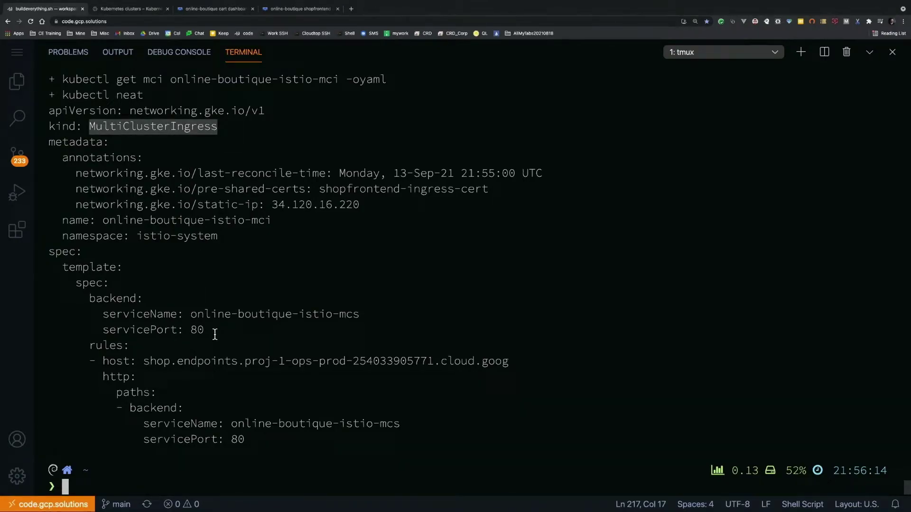
pyautogui.doubleClick(109, 332)
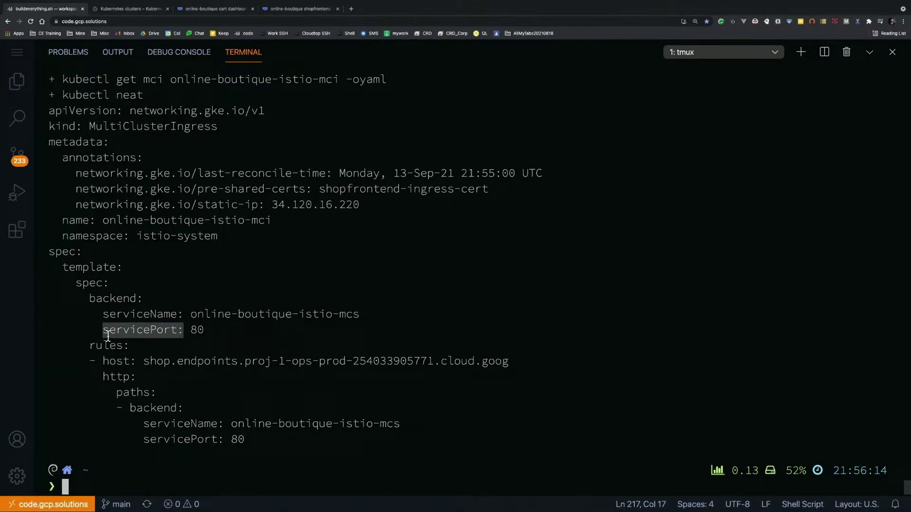
pyautogui.doubleClick(155, 363)
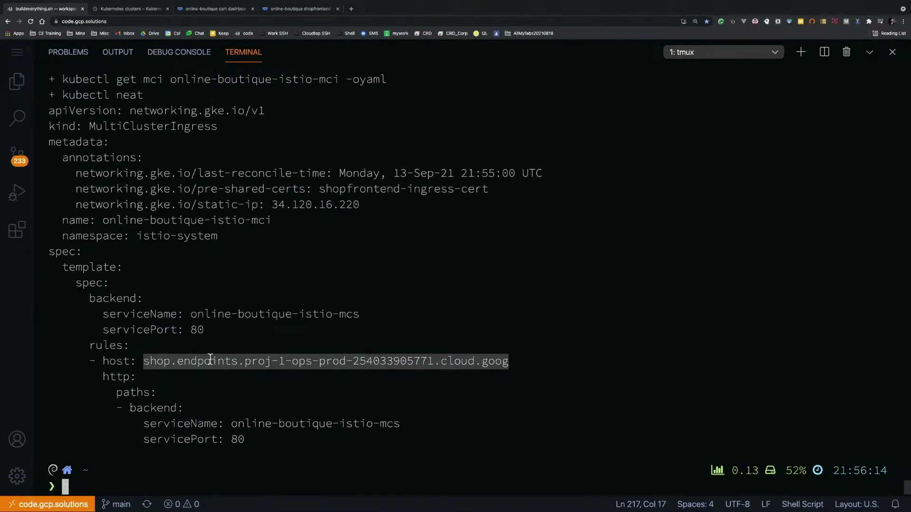
# - Examine the backend serviceName and servicePort under the HTTP paths rule of the online-boutique ingress manifest
pyautogui.doubleClick(147, 410)
pyautogui.moveTo(147, 410); pyautogui.dragTo(237, 431)
pyautogui.doubleClick(238, 430)
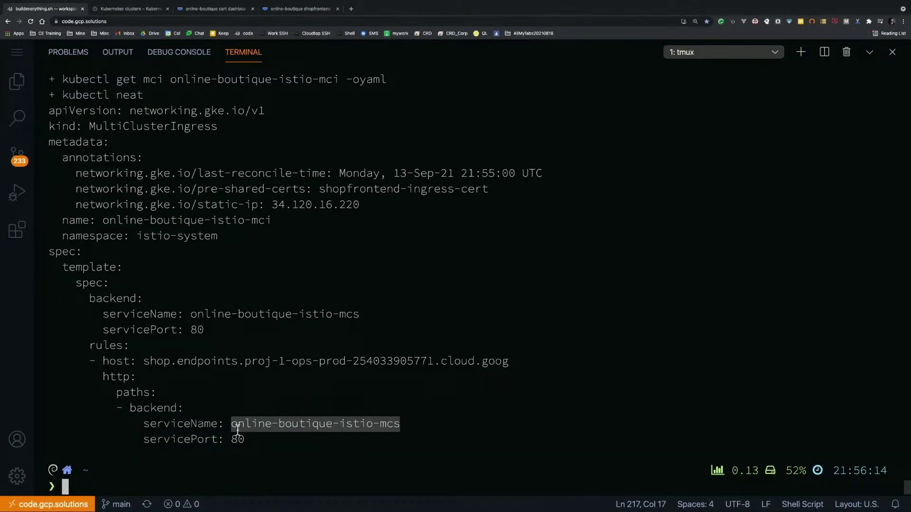
pyautogui.moveTo(378, 426); pyautogui.dragTo(401, 428)
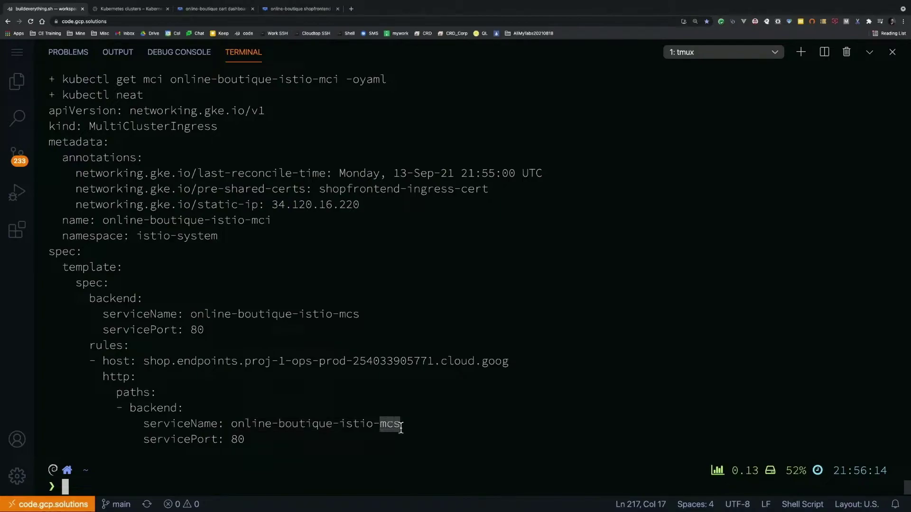
# - Run kg mcs online-boutique-istio-mcs -oyaml | k neat to print the multi-cluster service manifest
pyautogui.click(289, 444)
pyautogui.write('kg mcs')
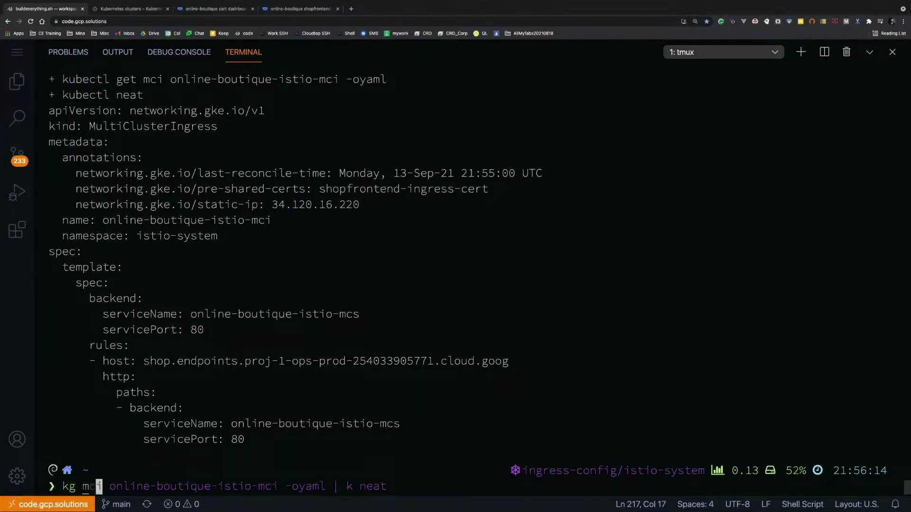
pyautogui.press('Right')
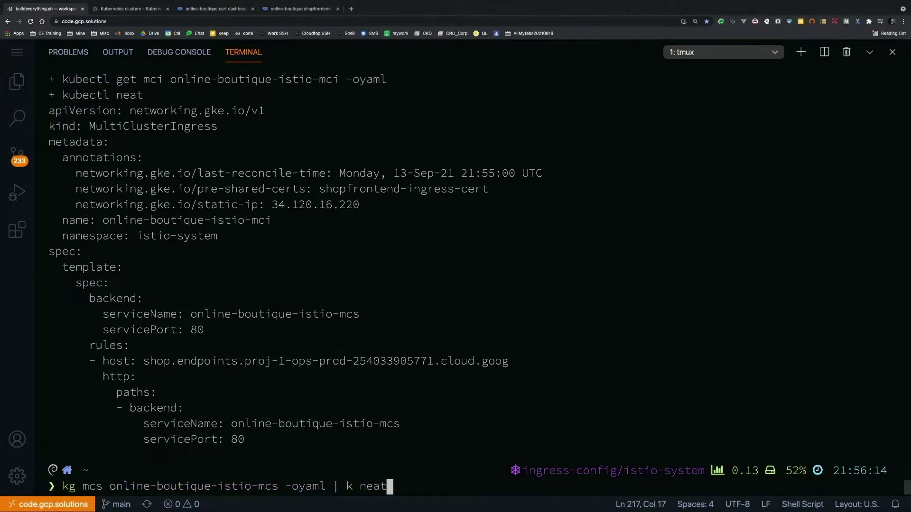
pyautogui.press('Return')
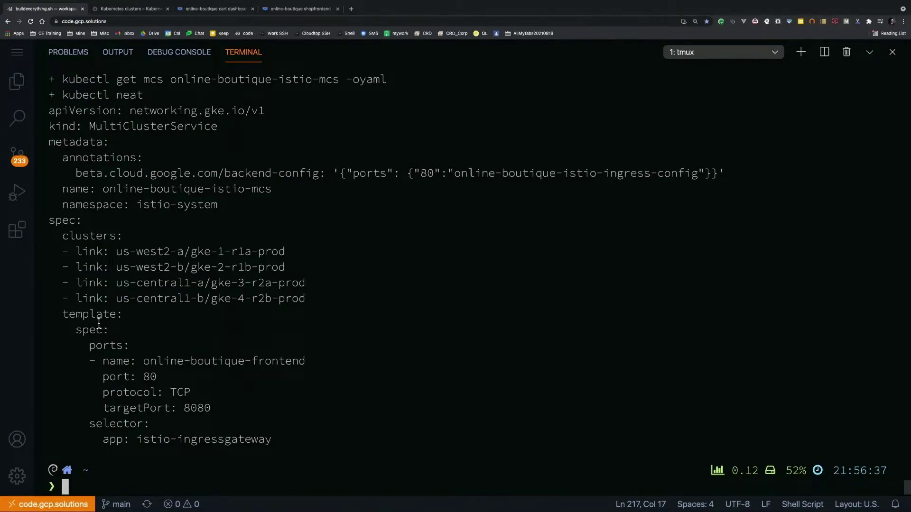
# - Examine the template ports, the selector and the linked clusters in the online-boutique-istio-mcs manifest
pyautogui.moveTo(78, 330); pyautogui.dragTo(149, 423)
pyautogui.click(140, 366)
pyautogui.tripleClick(122, 424)
pyautogui.moveTo(122, 424); pyautogui.dragTo(129, 438)
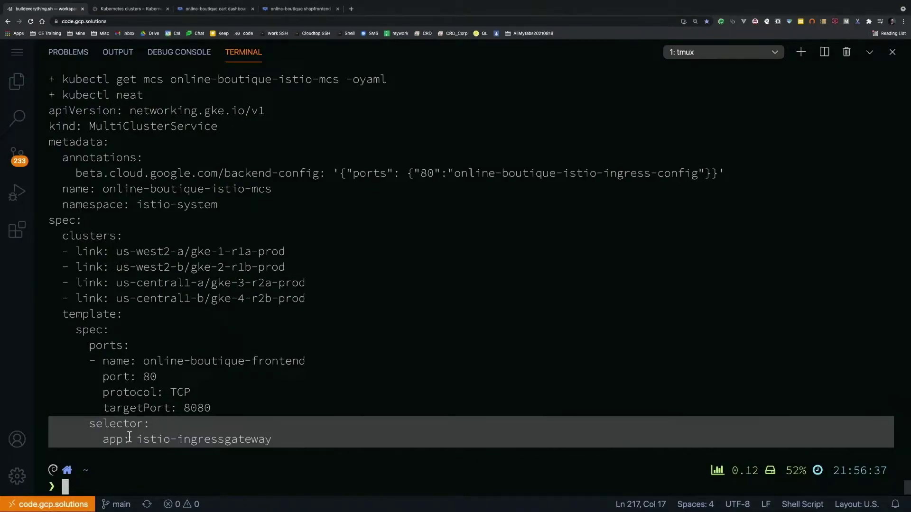
pyautogui.tripleClick(98, 237)
pyautogui.moveTo(99, 237); pyautogui.dragTo(124, 298)
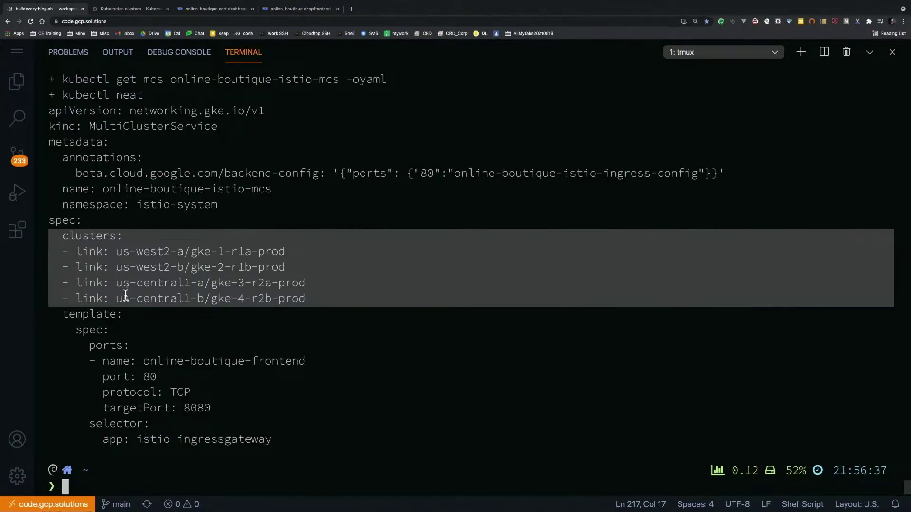
pyautogui.tripleClick(151, 442)
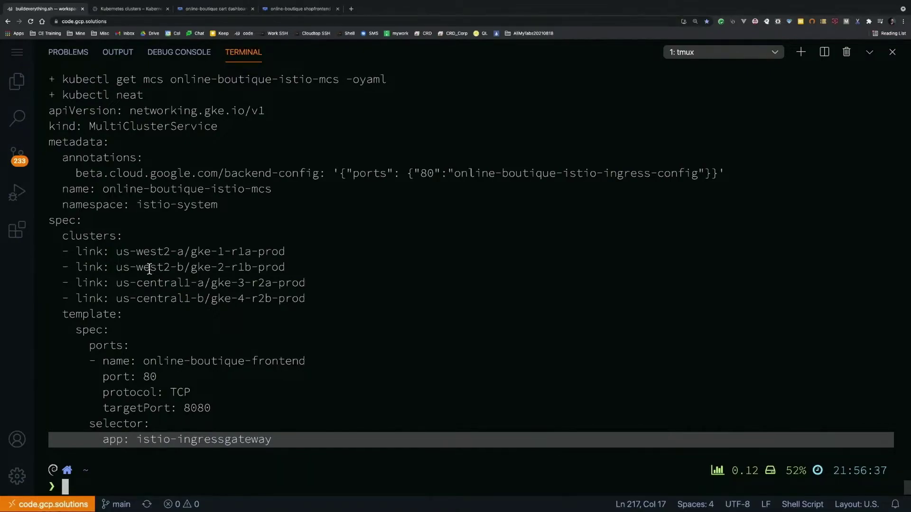
# - Switch to the Google Cloud console and open the load balancer details of the istio-system-online-boutique-istio-mci entry
pyautogui.click(140, 11)
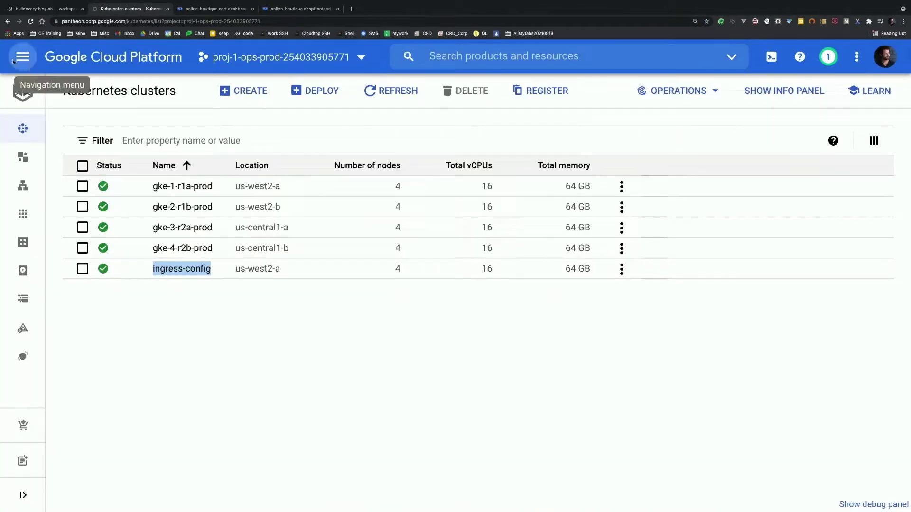
pyautogui.click(22, 57)
pyautogui.moveTo(69, 221)
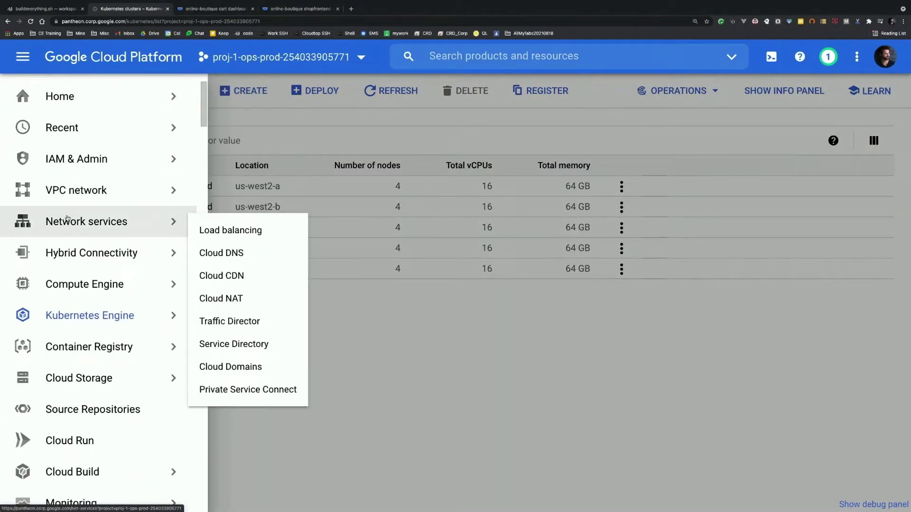
pyautogui.click(231, 230)
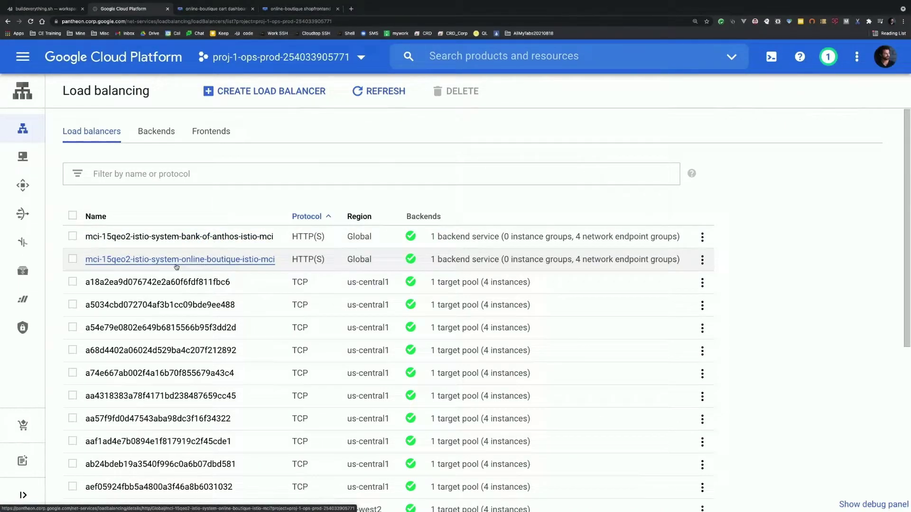
pyautogui.click(249, 263)
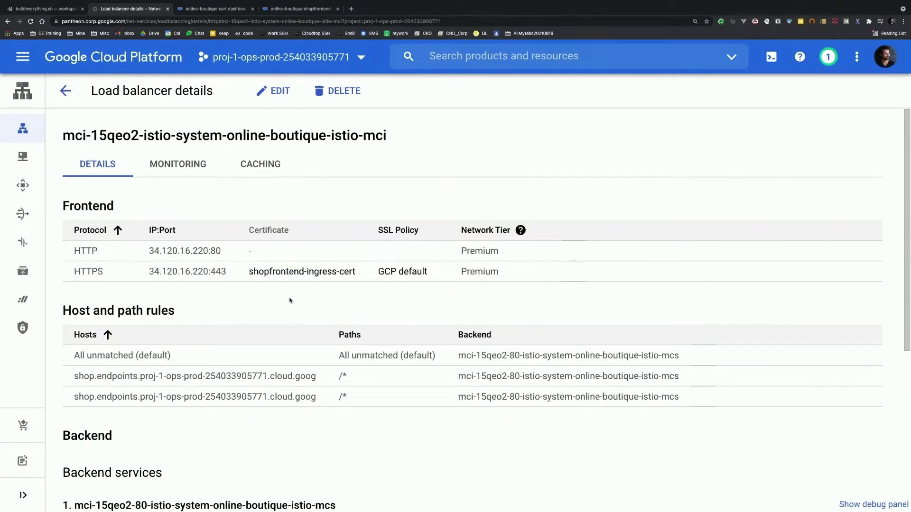
# - Check the backend service's network endpoint groups, inspect the endpoints of the us-central1-b group, and return to the load balancer details
pyautogui.scroll(-5, 290, 300)
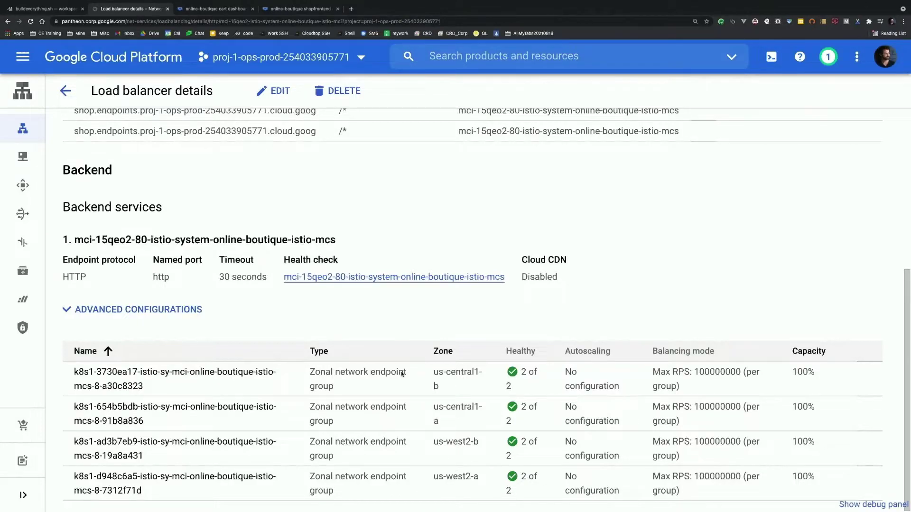
pyautogui.click(206, 373)
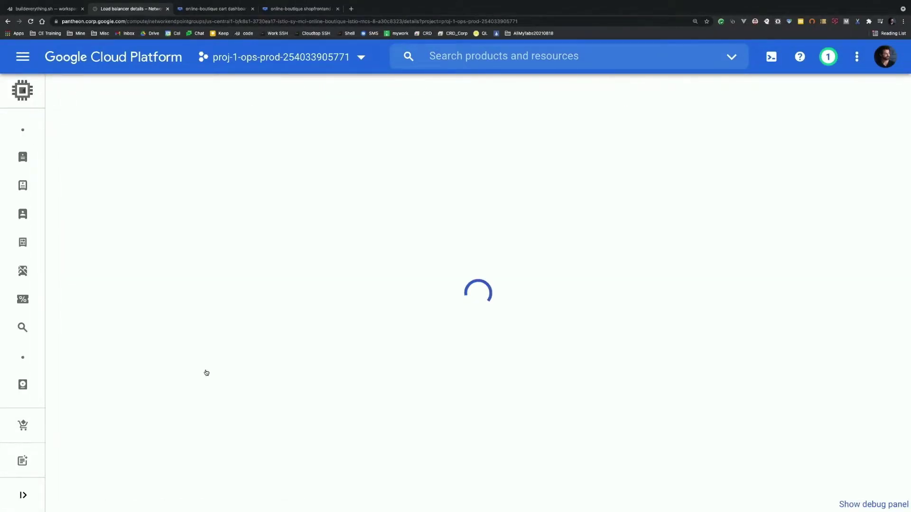
pyautogui.scroll(-1, 223, 382)
pyautogui.scroll(1, 132, 408)
pyautogui.scroll(-1, 160, 442)
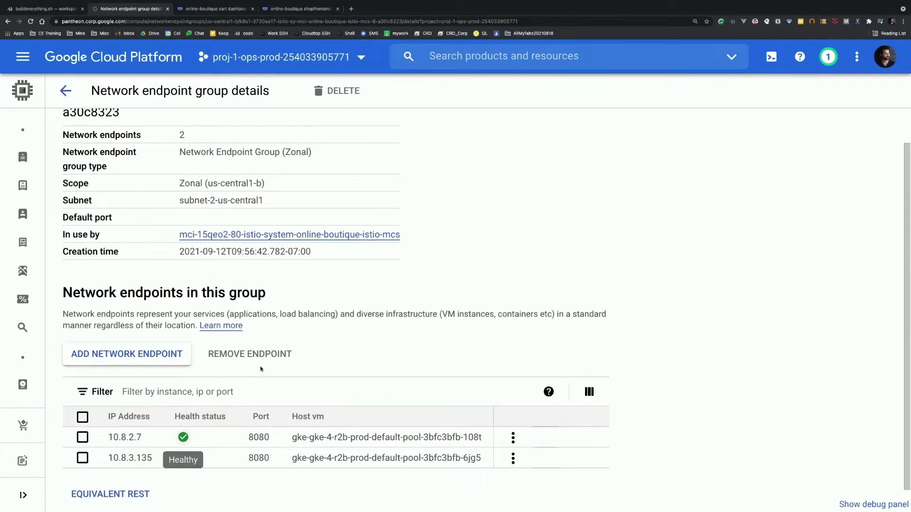
pyautogui.press('super+bracketleft')
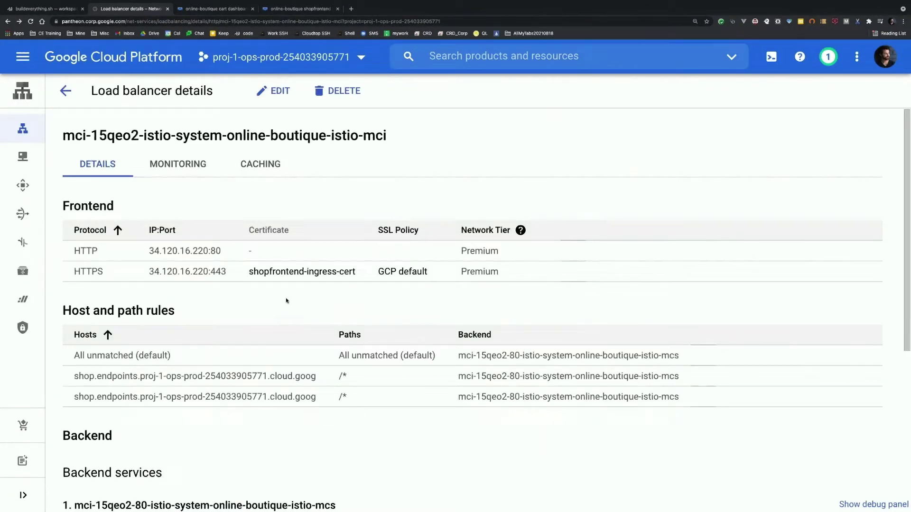
# - Open the shopfrontend-ingress-cert certificate, check its certificate type, and copy the domain listed under Domain status
pyautogui.click(288, 275)
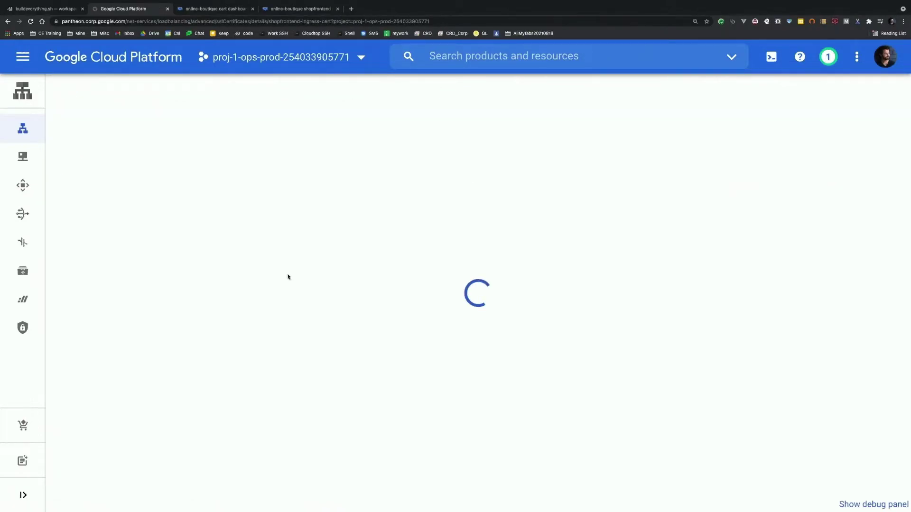
pyautogui.doubleClick(203, 185)
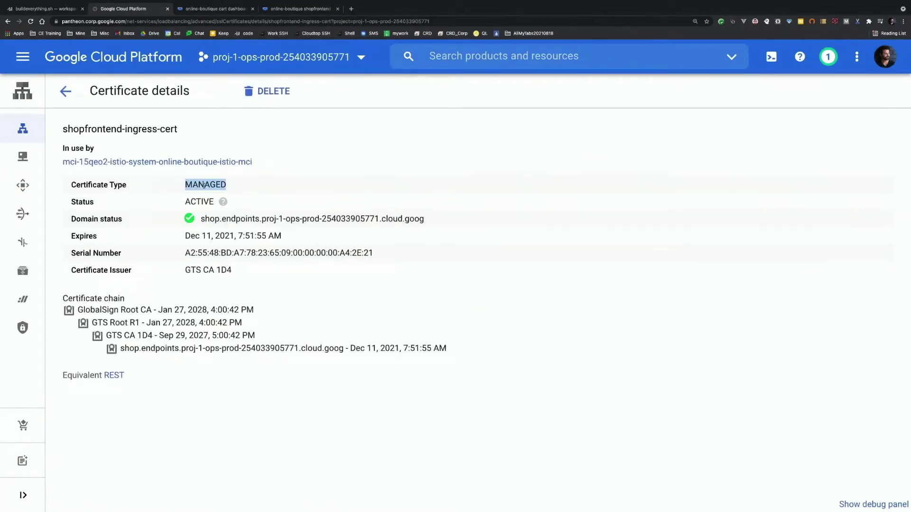
pyautogui.moveTo(201, 219); pyautogui.dragTo(406, 219)
pyautogui.hotkey('ctrl', 'c')
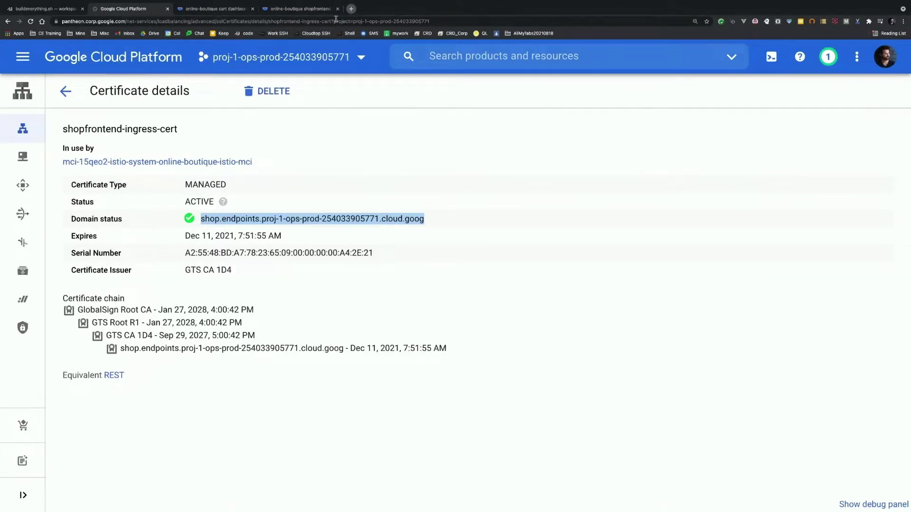
# - Load the copied shop domain in a new browser tab
pyautogui.hotkey('ctrl', 't')
pyautogui.hotkey('ctrl', 'v')
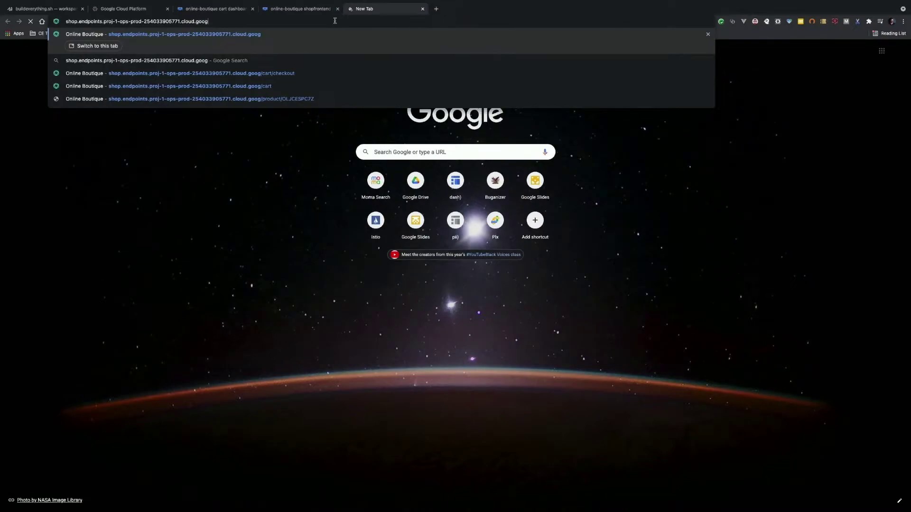
pyautogui.press('Return')
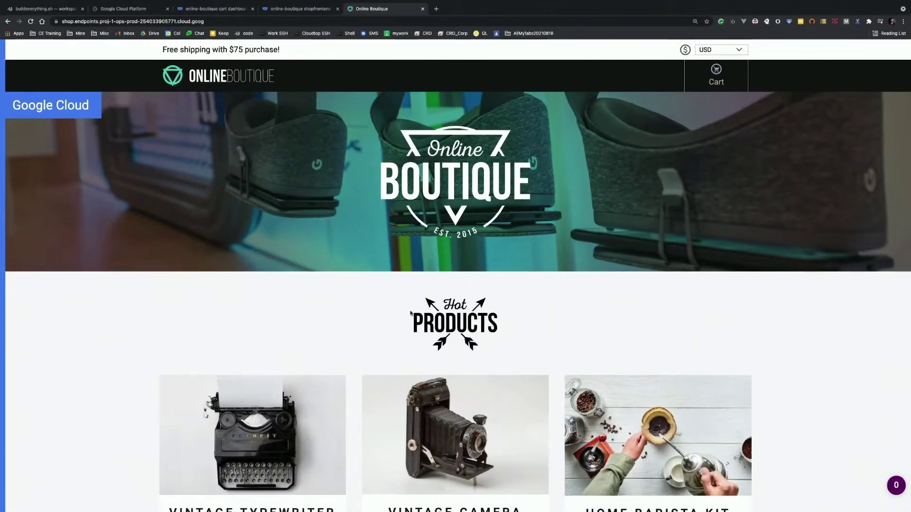
# - Add one Vintage Camera Lens to the cart, place the order with the prefilled checkout details, and return to the shop's home page
pyautogui.click(439, 425)
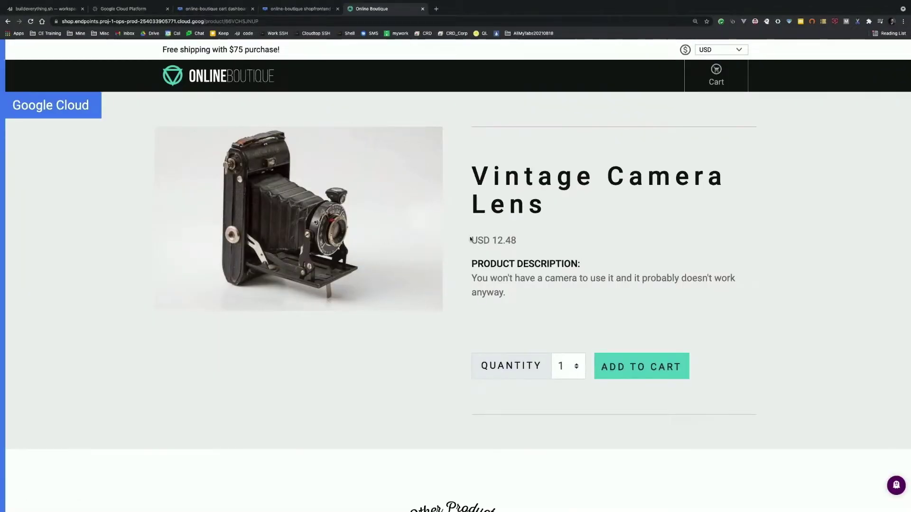
pyautogui.click(644, 370)
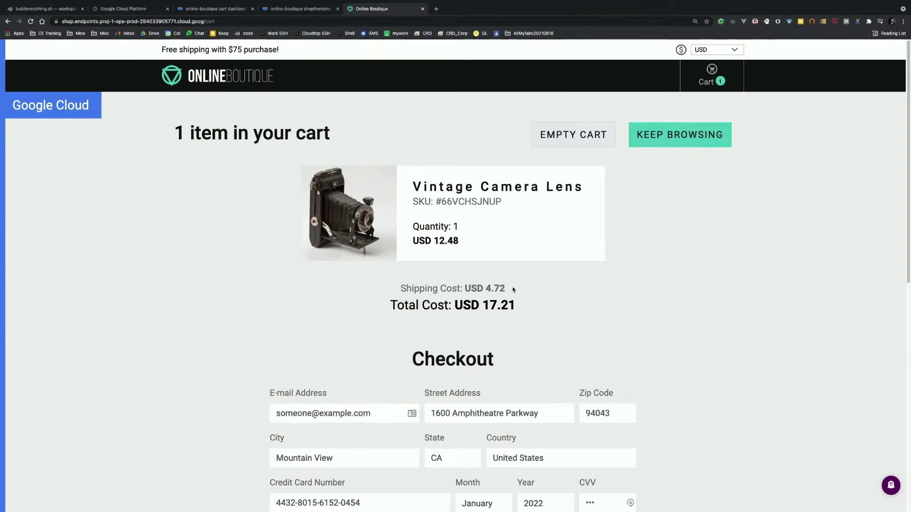
pyautogui.scroll(-3, 532, 321)
pyautogui.click(444, 395)
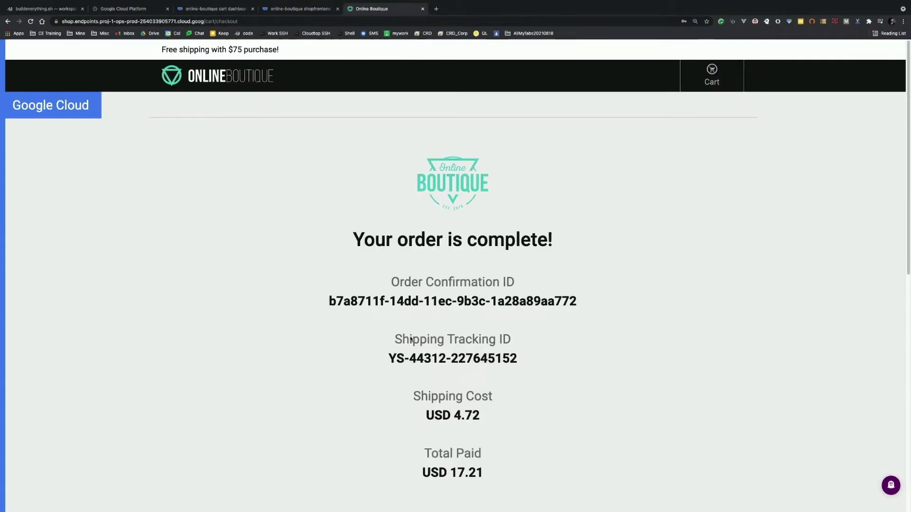
pyautogui.click(219, 85)
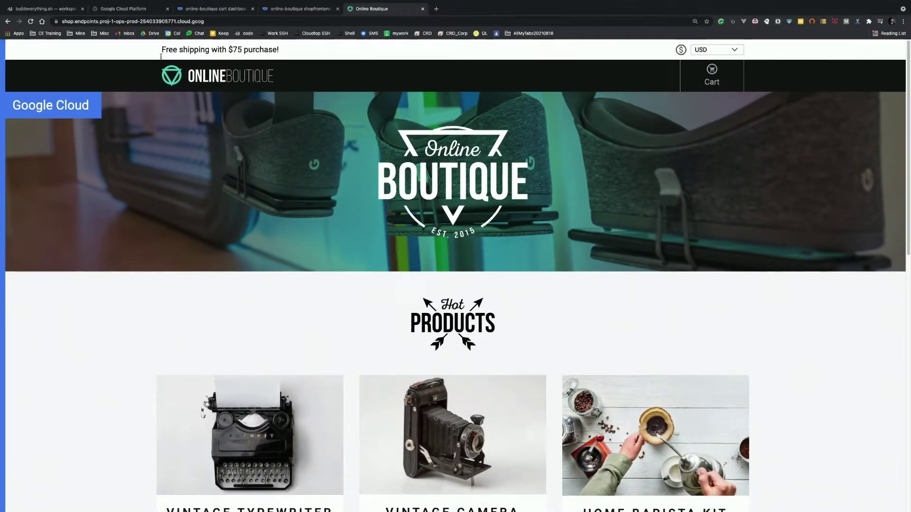
# - Return from the certificate details to the load balancer, and review its HTTPS frontend address and backend network endpoint groups
pyautogui.click(135, 12)
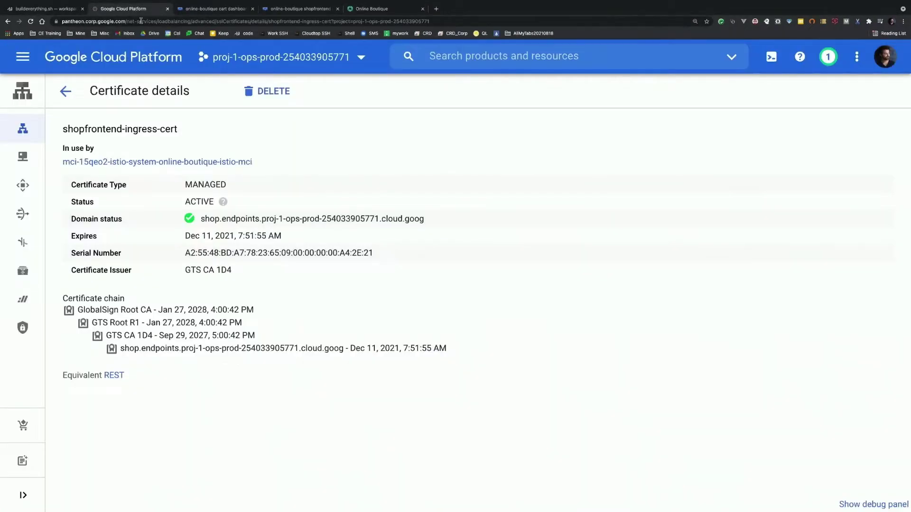
pyautogui.moveTo(212, 224); pyautogui.dragTo(424, 221)
pyautogui.click(65, 91)
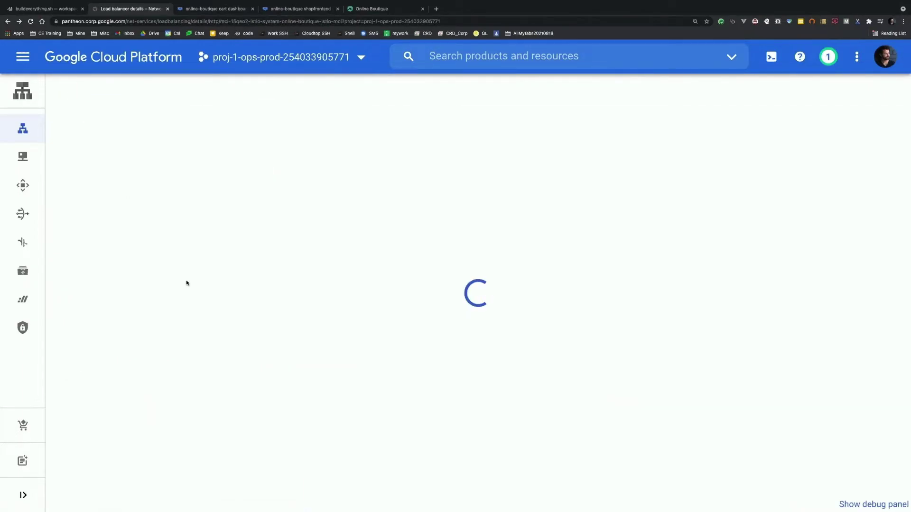
pyautogui.moveTo(150, 271); pyautogui.dragTo(214, 271)
pyautogui.scroll(-5, 214, 271)
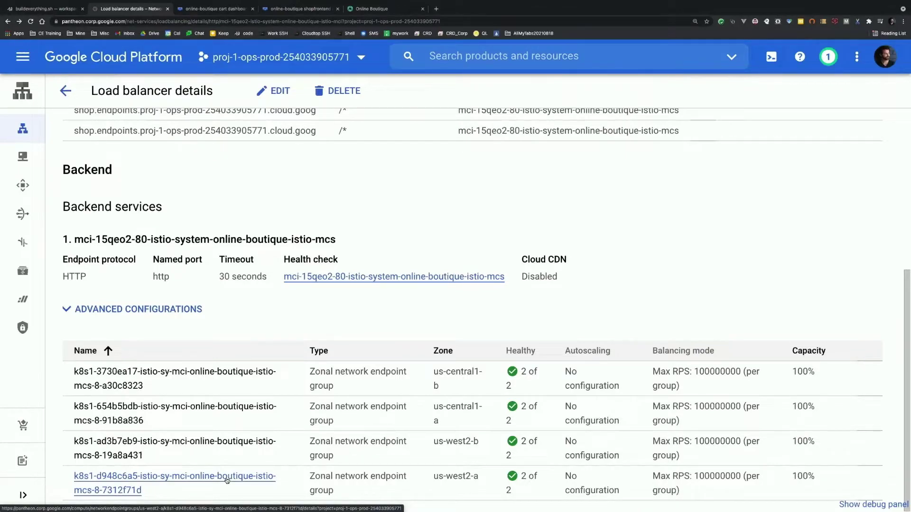
pyautogui.scroll(6, 261, 350)
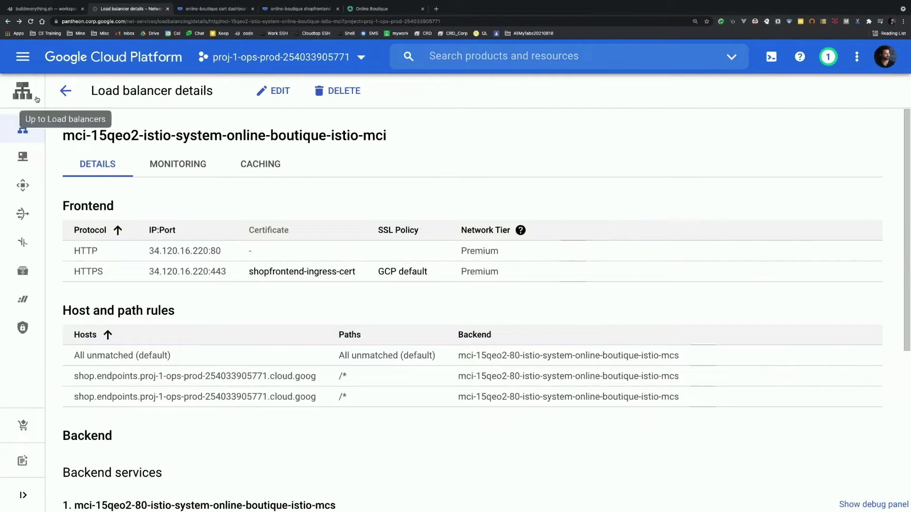
# - Open the Kubernetes Engine workloads in the Shop view and check which clusters and locations run shoploadgenerator
pyautogui.click(23, 61)
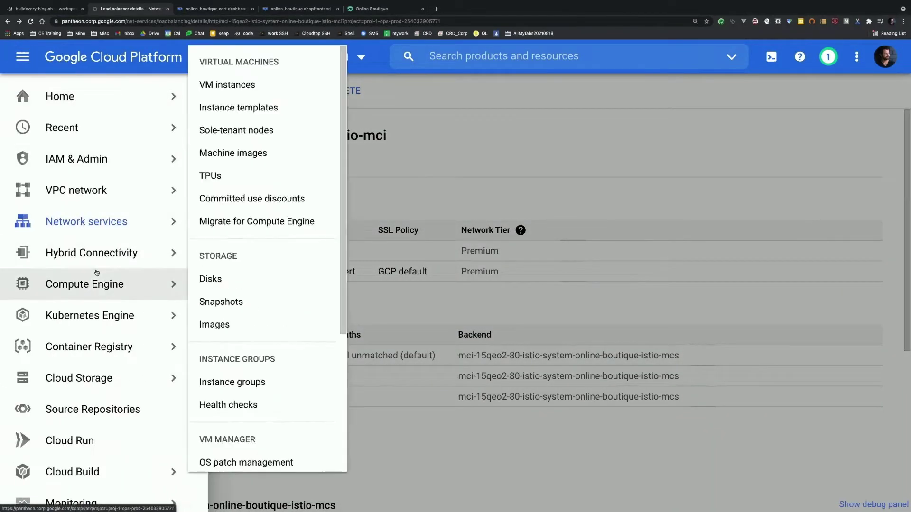
pyautogui.moveTo(98, 313)
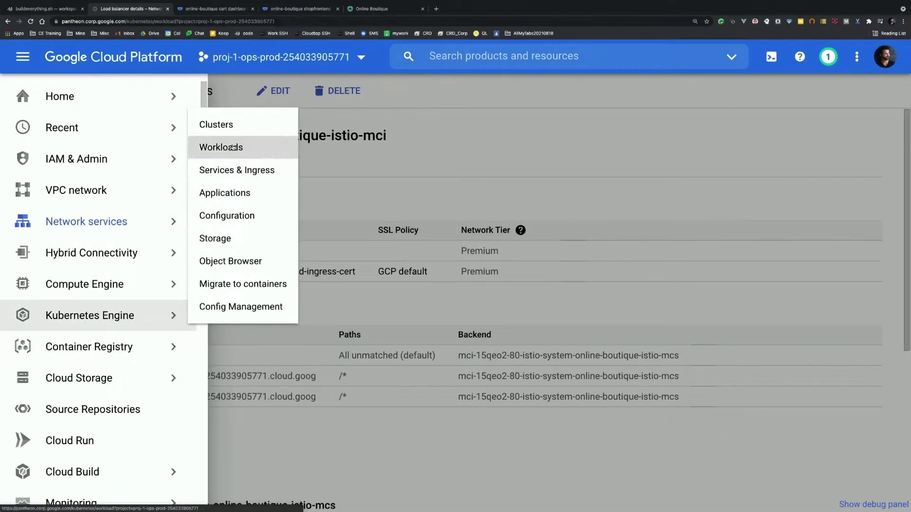
pyautogui.click(232, 148)
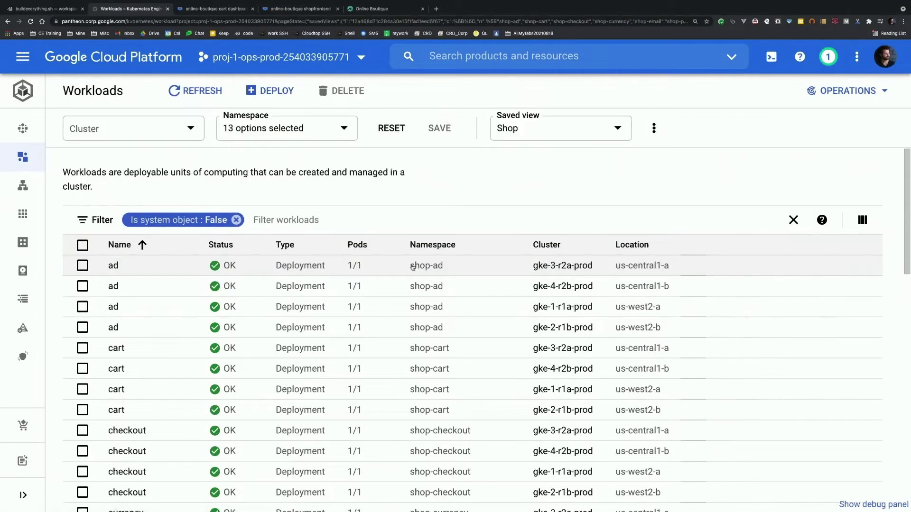
pyautogui.scroll(-10, 411, 268)
pyautogui.scroll(-5, 412, 268)
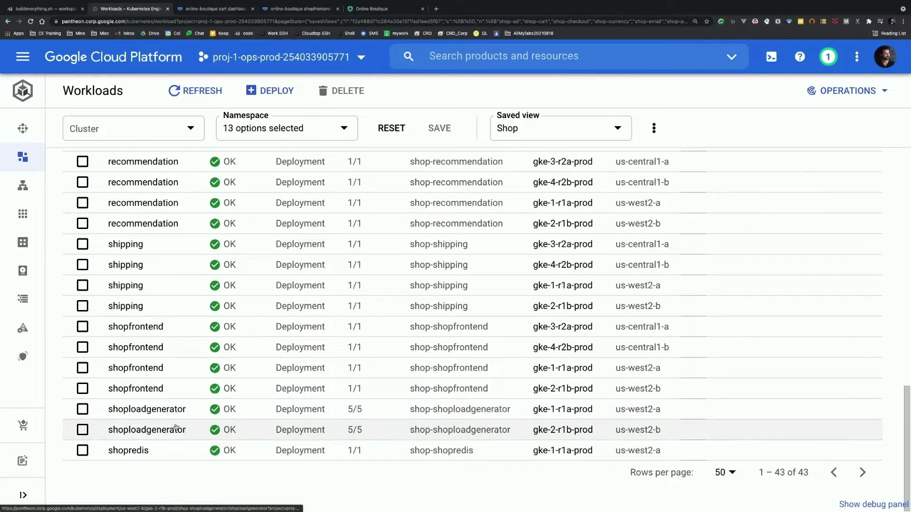
pyautogui.moveTo(664, 432); pyautogui.dragTo(617, 417)
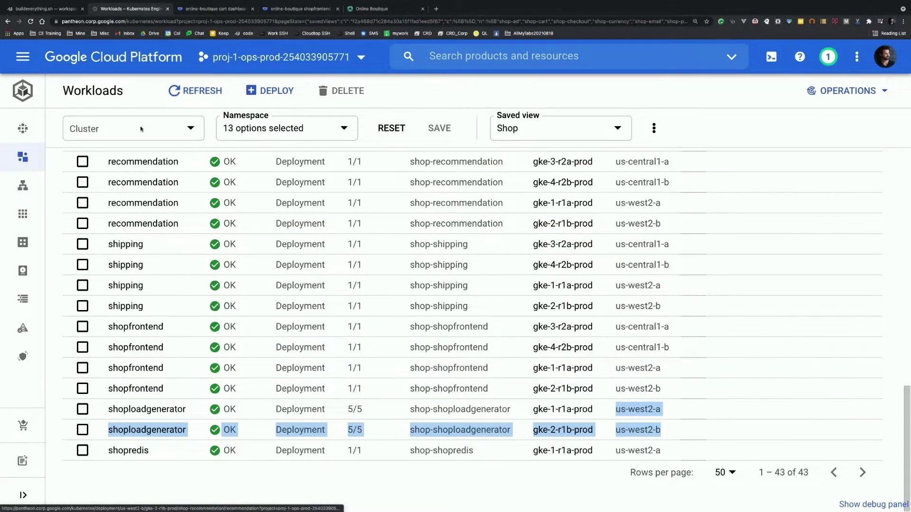
# - In the tmux terminal, switch kubectl to the gke-1-r1a-prod context and print the shop-shopfrontend destination rules as YAML
pyautogui.click(51, 9)
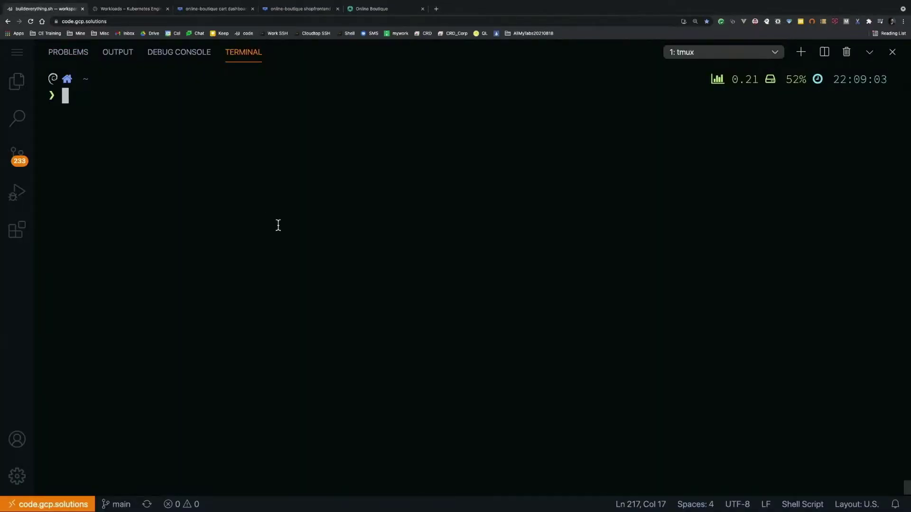
pyautogui.write('k ctx')
pyautogui.press('Return')
pyautogui.press('Return')
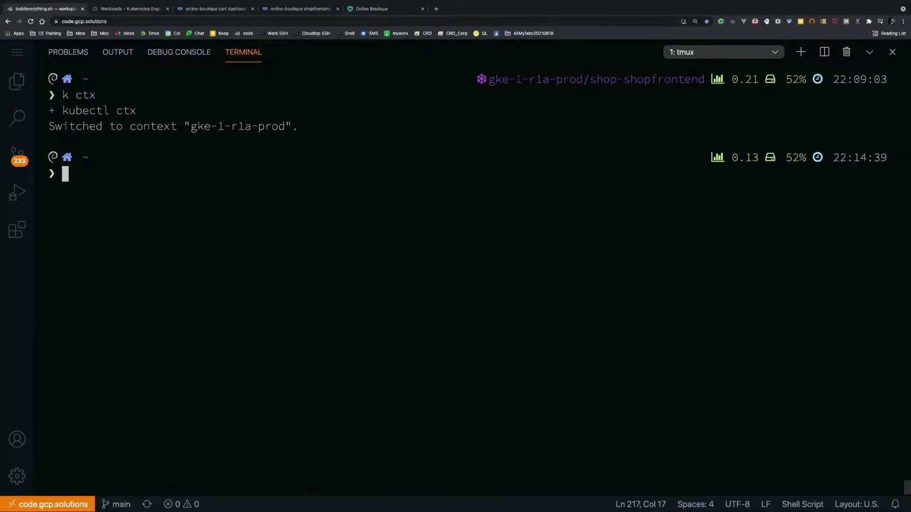
pyautogui.write('kg des')
pyautogui.press('Right')
pyautogui.press('Return')
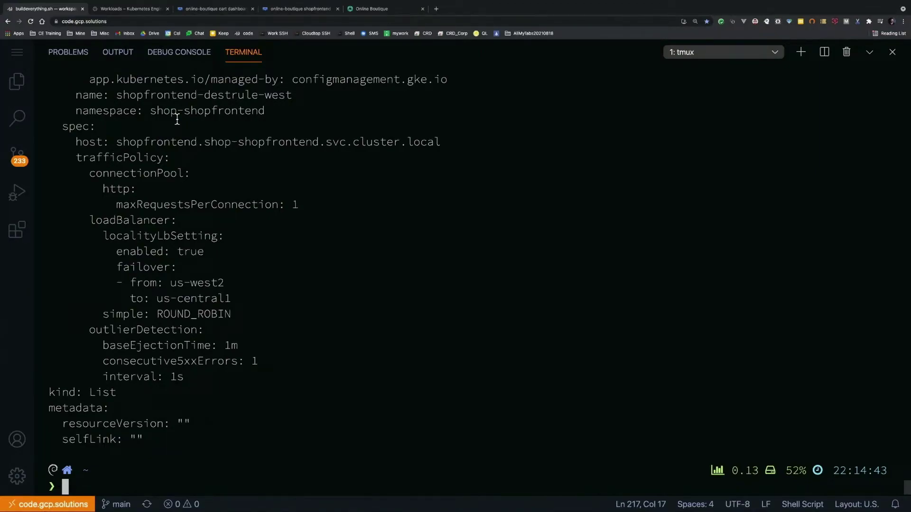
# - Examine the shopfrontend-destrule-west load balancer block: the locality setting, its enabled flag, and the failover source and target regions
pyautogui.doubleClick(147, 220)
pyautogui.moveTo(147, 220); pyautogui.dragTo(170, 294)
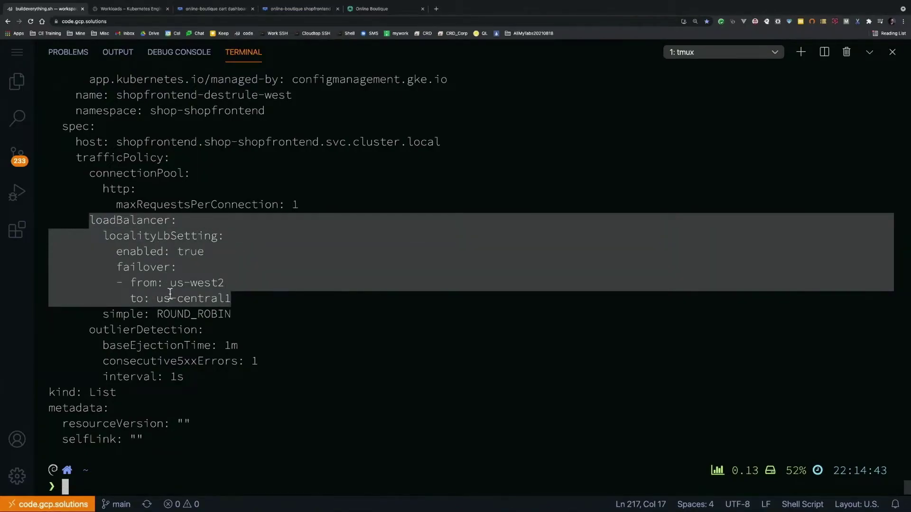
pyautogui.doubleClick(153, 236)
pyautogui.doubleClick(186, 254)
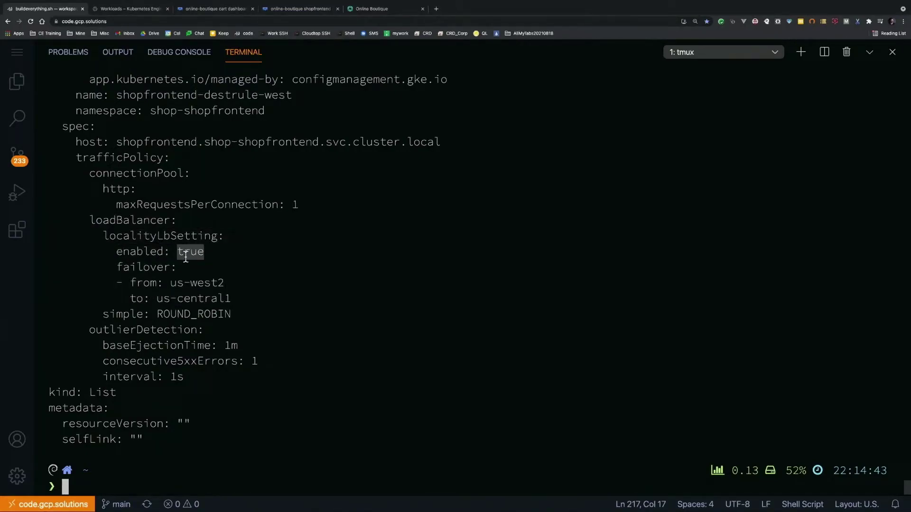
pyautogui.doubleClick(145, 267)
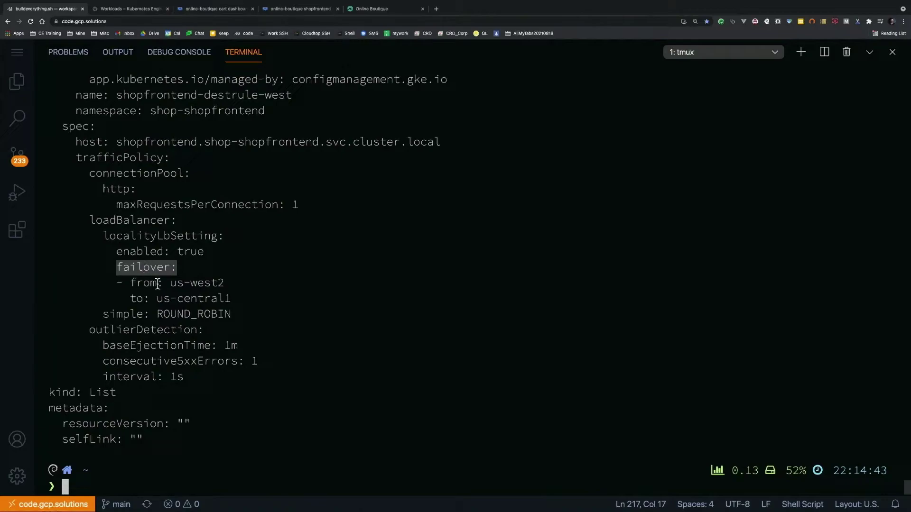
pyautogui.doubleClick(180, 284)
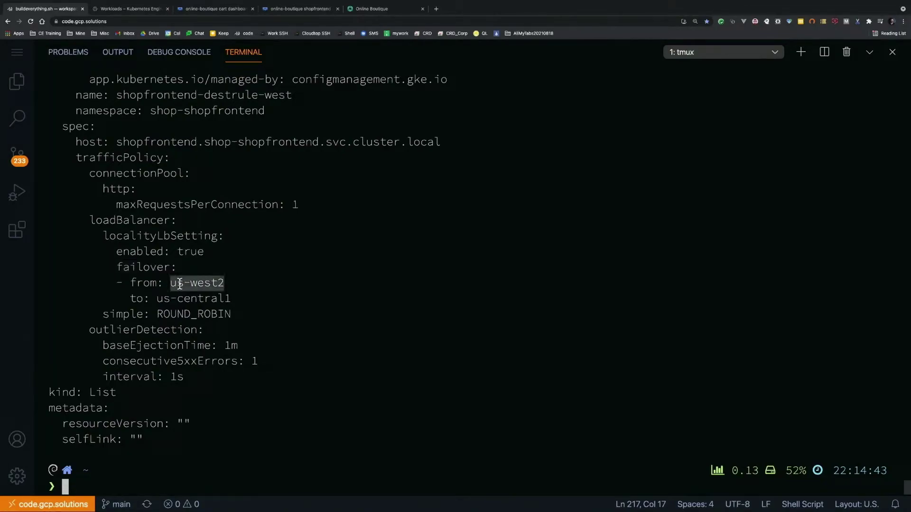
pyautogui.doubleClick(167, 299)
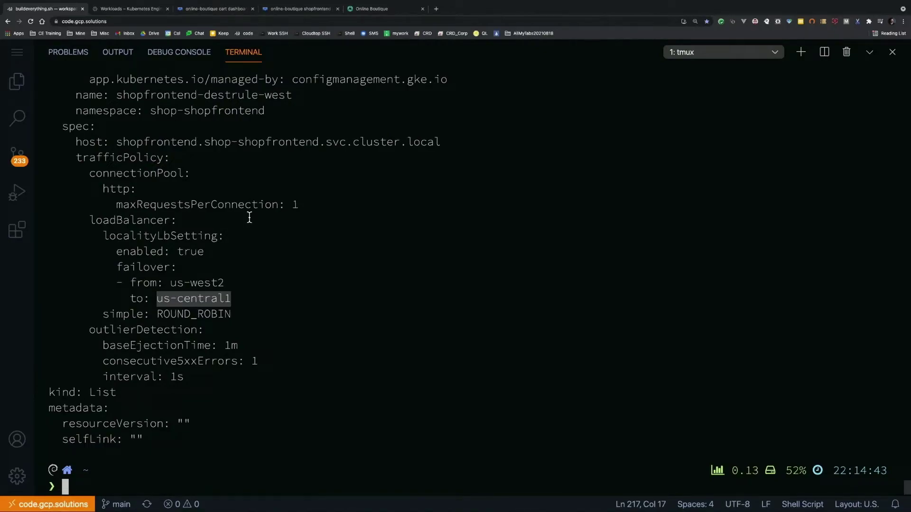
# - Examine the destination rule's outlierDetection values: interval, consecutive 5xx errors and base ejection time, together with the load balancer block
pyautogui.doubleClick(161, 331)
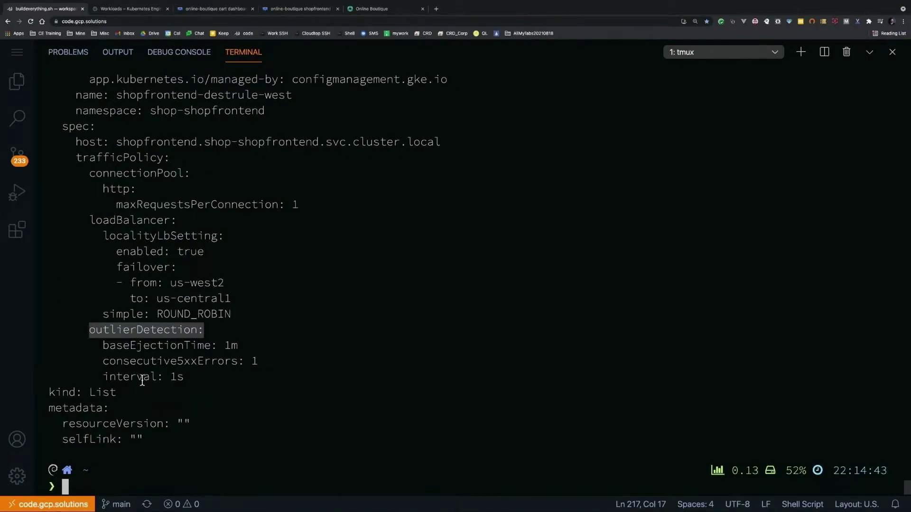
pyautogui.moveTo(139, 379); pyautogui.dragTo(173, 379)
pyautogui.moveTo(262, 364); pyautogui.dragTo(142, 368)
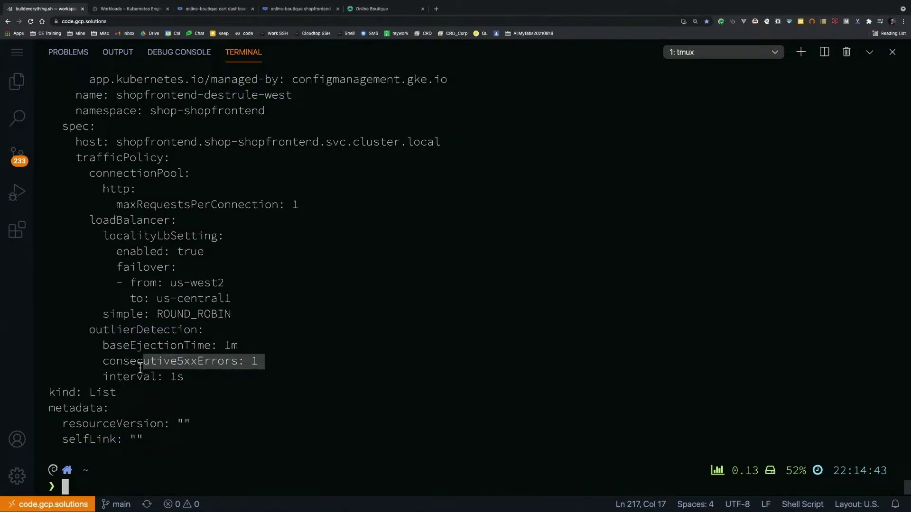
pyautogui.doubleClick(164, 346)
pyautogui.moveTo(164, 346); pyautogui.dragTo(231, 350)
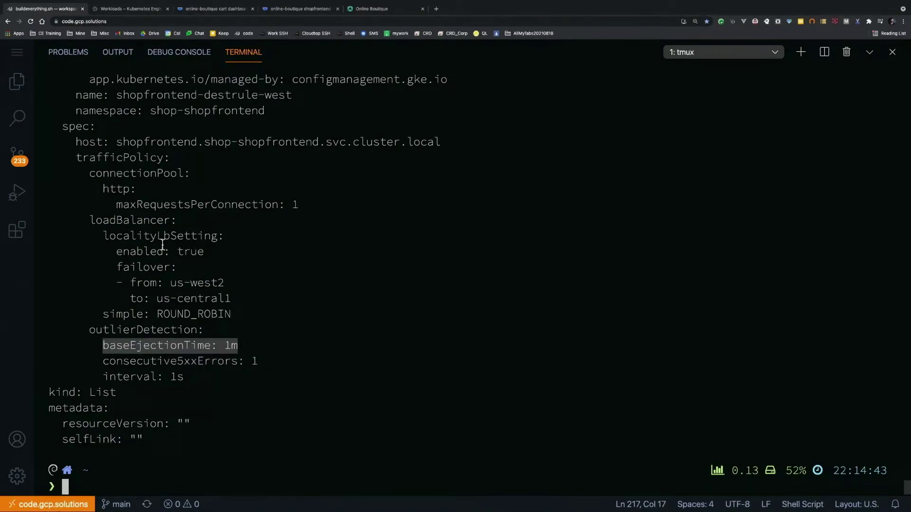
pyautogui.doubleClick(148, 222)
pyautogui.moveTo(148, 222); pyautogui.dragTo(232, 377)
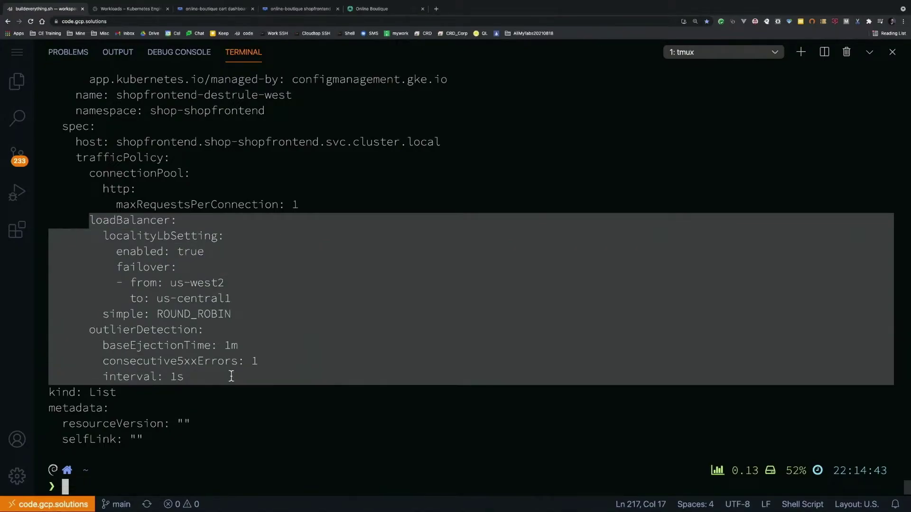
pyautogui.click(230, 317)
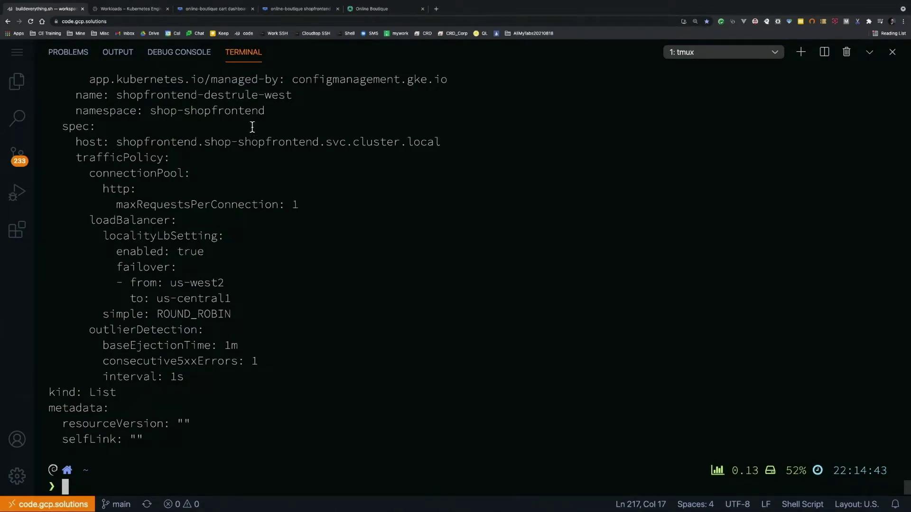
# - Open the online-boutique shopfrontend dashboard and check the baseline request rates and error rates by location
pyautogui.click(298, 10)
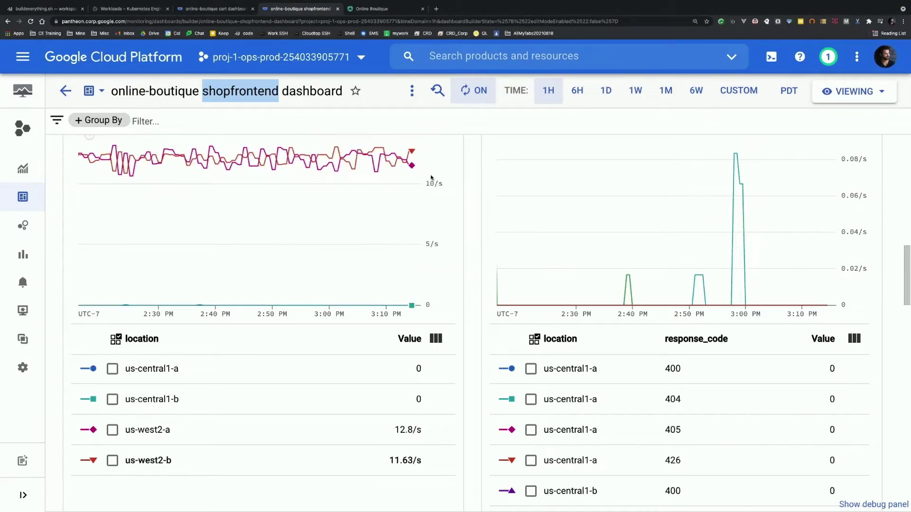
pyautogui.scroll(3, 473, 172)
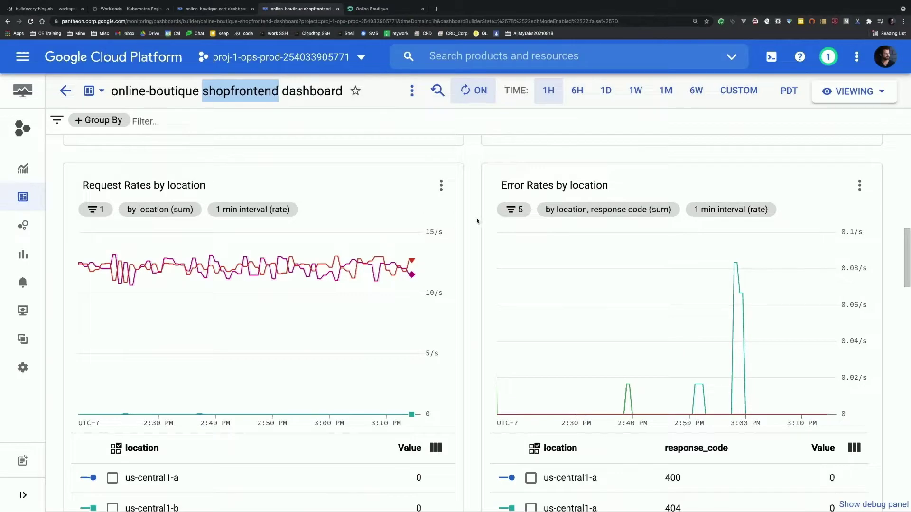
pyautogui.scroll(-2, 477, 218)
pyautogui.scroll(-1, 477, 218)
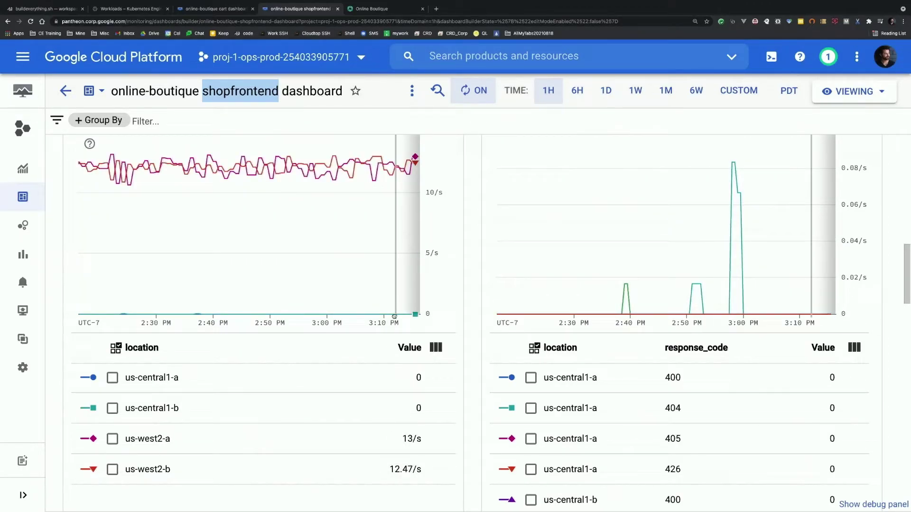
pyautogui.moveTo(395, 318)
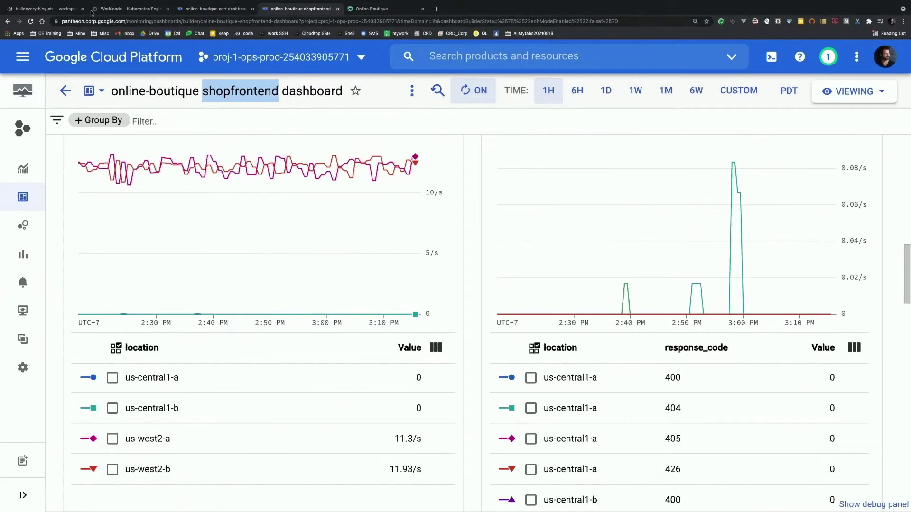
# - In the terminal, scale the shopfrontend deployment to 0 replicas in namespace shop-shopfrontend with context $GKE1, correcting the misspelled namespace
pyautogui.click(38, 9)
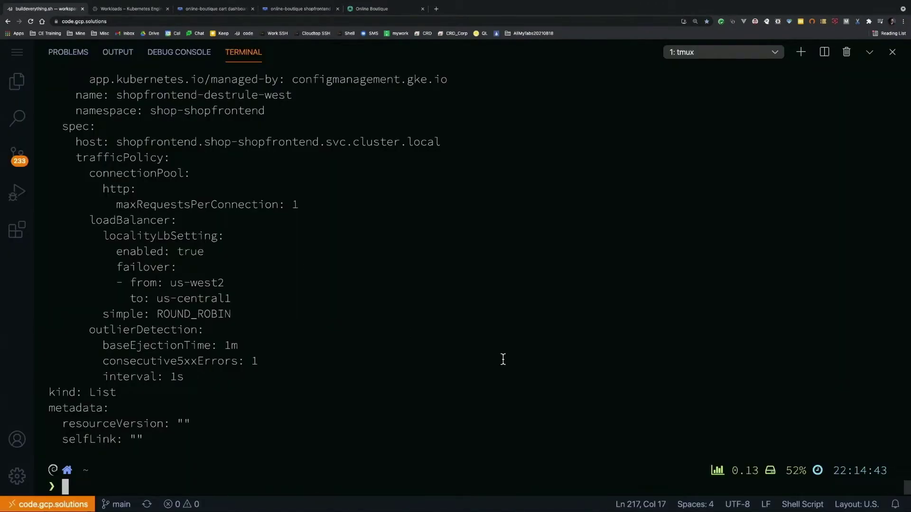
pyautogui.write('kubectl')
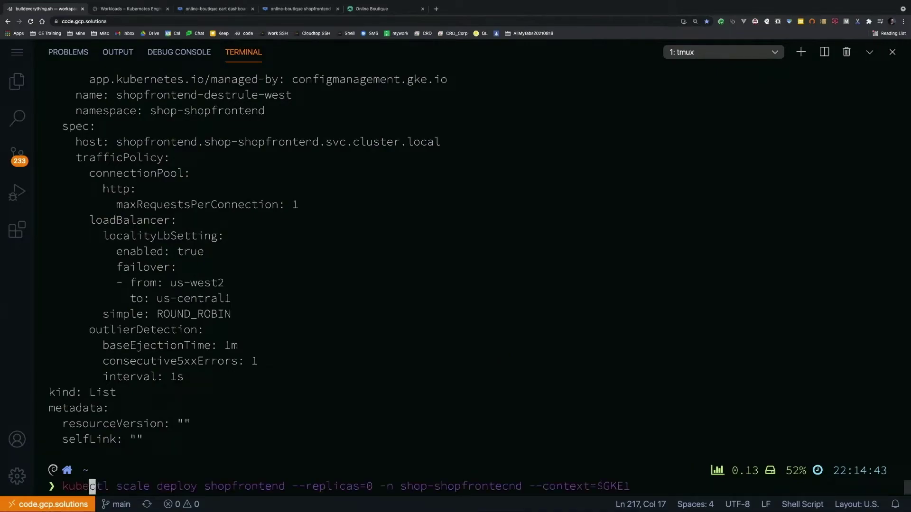
pyautogui.press('Right')
pyautogui.press('Left')
pyautogui.press('Left')
pyautogui.press('Left')
pyautogui.press('Left')
pyautogui.press('Left')
pyautogui.press('Left')
pyautogui.press('Left')
pyautogui.press('Left')
pyautogui.press('Left')
pyautogui.press('Left')
pyautogui.press('Left')
pyautogui.press('Left')
pyautogui.press('Left')
pyautogui.press('Left')
pyautogui.press('Left')
pyautogui.press('Left')
pyautogui.press('Left')
pyautogui.press('Left')
pyautogui.press('BackSpace')
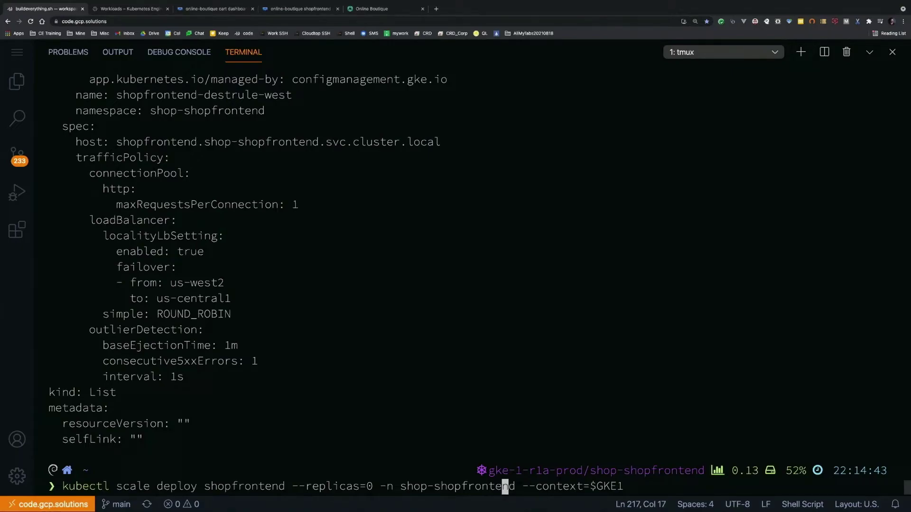
pyautogui.press('Return')
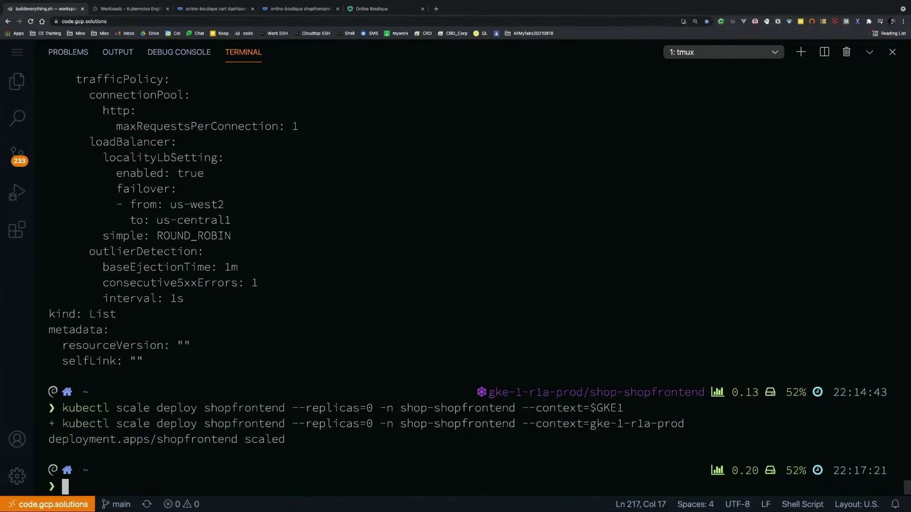
# - Scale the shopfrontend deployment in namespace shop-shopfrontend to 0 replicas with context $GKE2
pyautogui.press('Up')
pyautogui.press('Left')
pyautogui.press('Delete')
pyautogui.write('2')
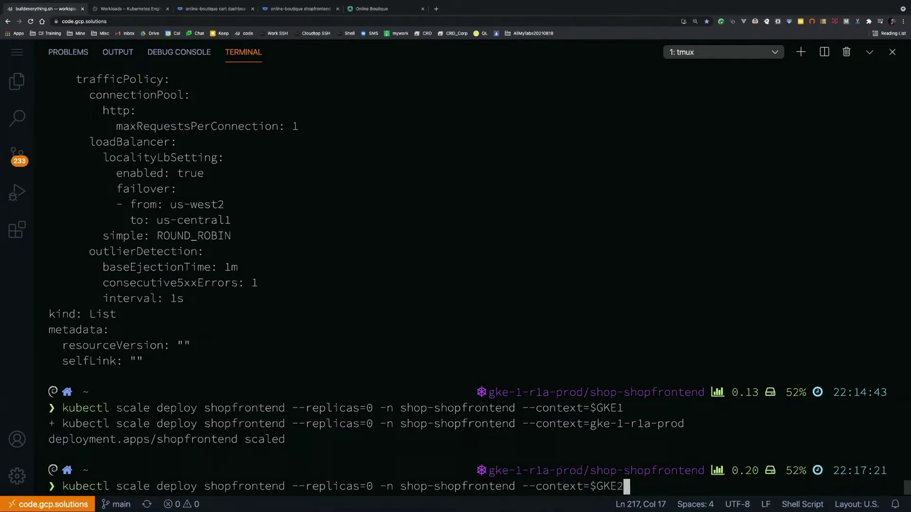
pyautogui.press('Return')
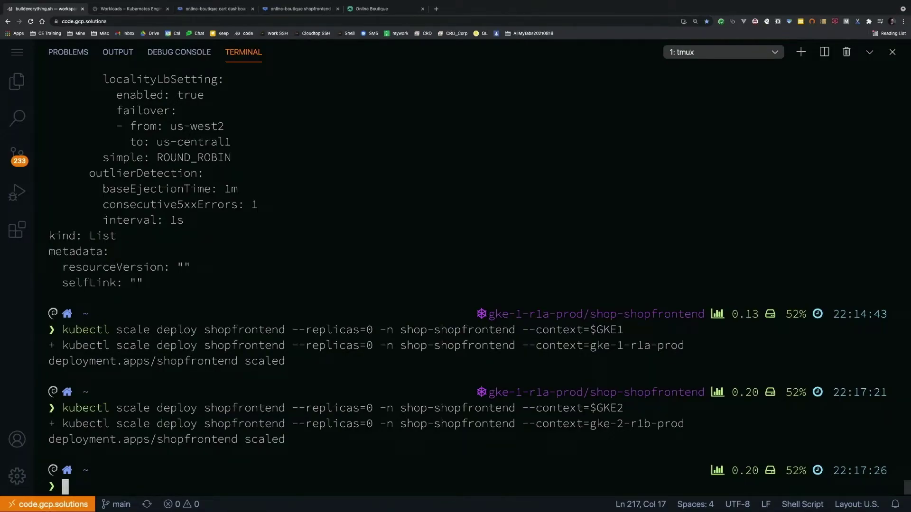
# - Check the shopfrontend dashboard's request rates and error rates by location for the failover to us-central1
pyautogui.hotkey('ctrl', '4')
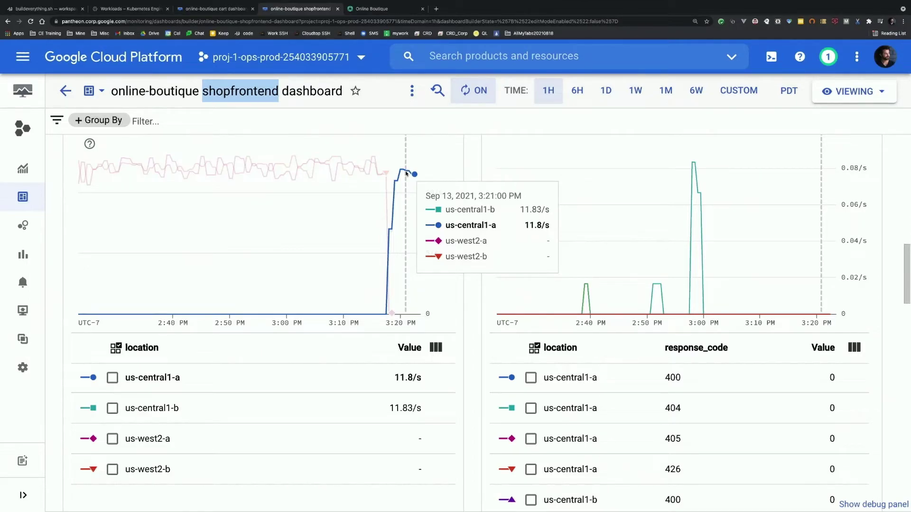
pyautogui.scroll(3, 406, 173)
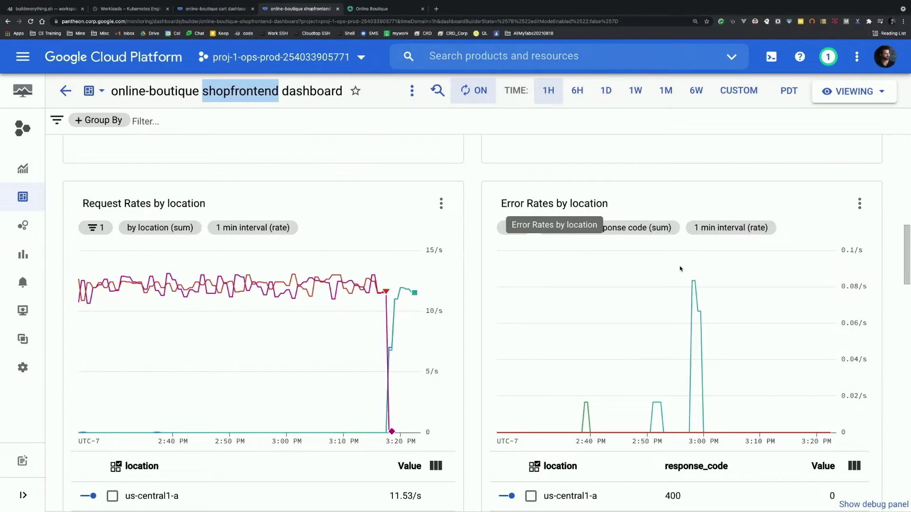
pyautogui.scroll(-1, 797, 374)
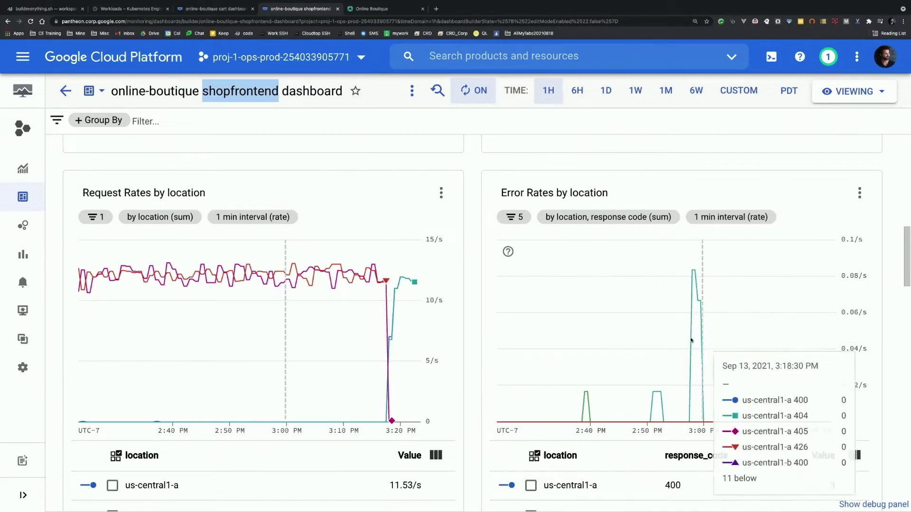
# - Back in the terminal, scale the shopfrontend deployment in namespace shop-shopfrontend to 1 replica with context $GKE2
pyautogui.click(133, 14)
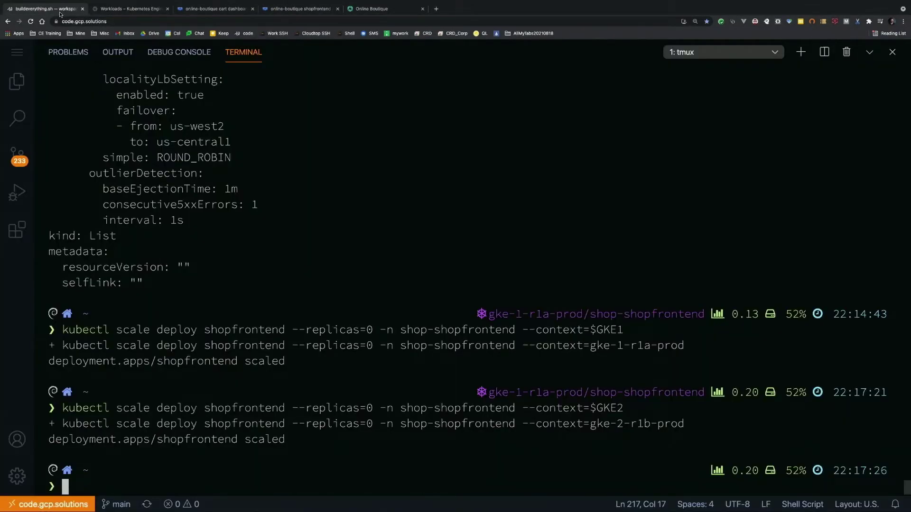
pyautogui.click(60, 12)
pyautogui.press('Up')
pyautogui.press('Left')
pyautogui.press('Left')
pyautogui.press('Left')
pyautogui.press('Left')
pyautogui.press('Left')
pyautogui.press('Left')
pyautogui.press('Left')
pyautogui.press('Left')
pyautogui.press('Left')
pyautogui.press('Left')
pyautogui.press('Left')
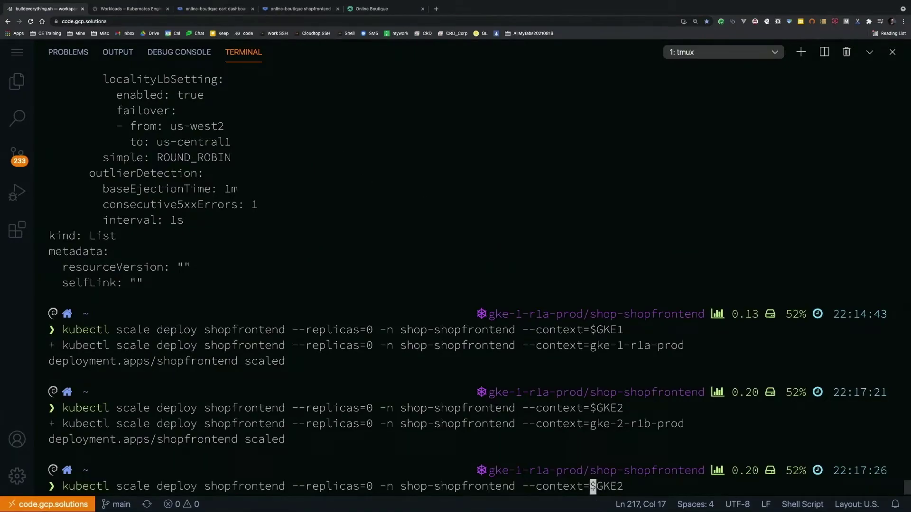
pyautogui.press('Left')
pyautogui.press('Left')
pyautogui.press('Left')
pyautogui.press('Left')
pyautogui.press('Left')
pyautogui.press('Left')
pyautogui.press('Left')
pyautogui.press('Left')
pyautogui.press('Left')
pyautogui.press('Left')
pyautogui.press('Left')
pyautogui.press('Left')
pyautogui.press('Left')
pyautogui.press('Left')
pyautogui.press('Left')
pyautogui.press('Left')
pyautogui.press('Left')
pyautogui.press('Left')
pyautogui.press('Left')
pyautogui.press('Left')
pyautogui.press('Left')
pyautogui.press('Left')
pyautogui.press('Left')
pyautogui.press('Left')
pyautogui.press('Delete')
pyautogui.write('1')
pyautogui.press('Return')
# - Scale the shopfrontend deployment in namespace shop-shopfrontend to 1 replica with context $GKE1
pyautogui.press('Up')
pyautogui.press('BackSpace')
pyautogui.write('1')
pyautogui.press('Return')
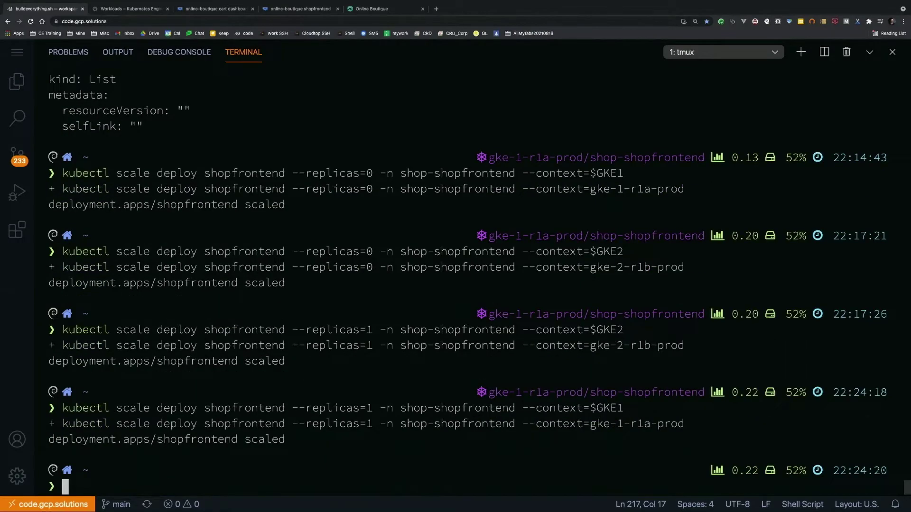
# - Review the shopfrontend dashboard's request rates and error rates by location for traffic returning to us-west2
pyautogui.click(301, 9)
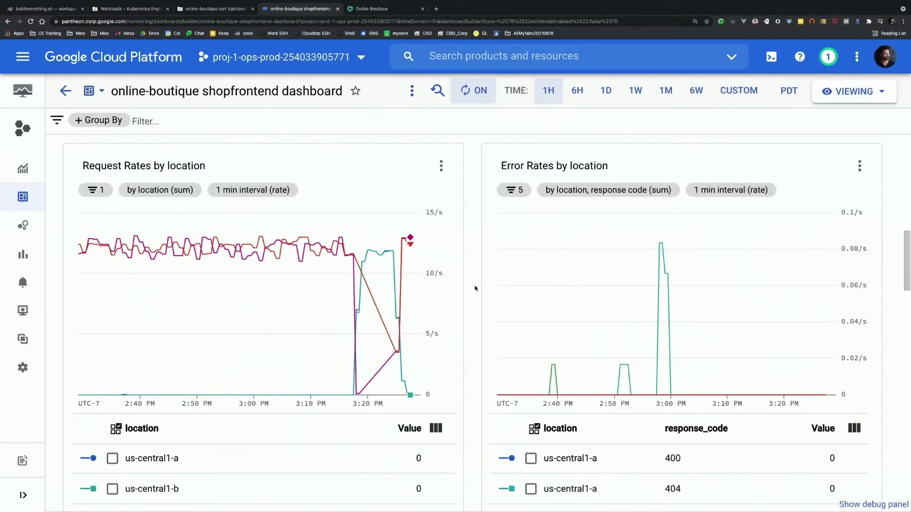
pyautogui.moveTo(412, 247)
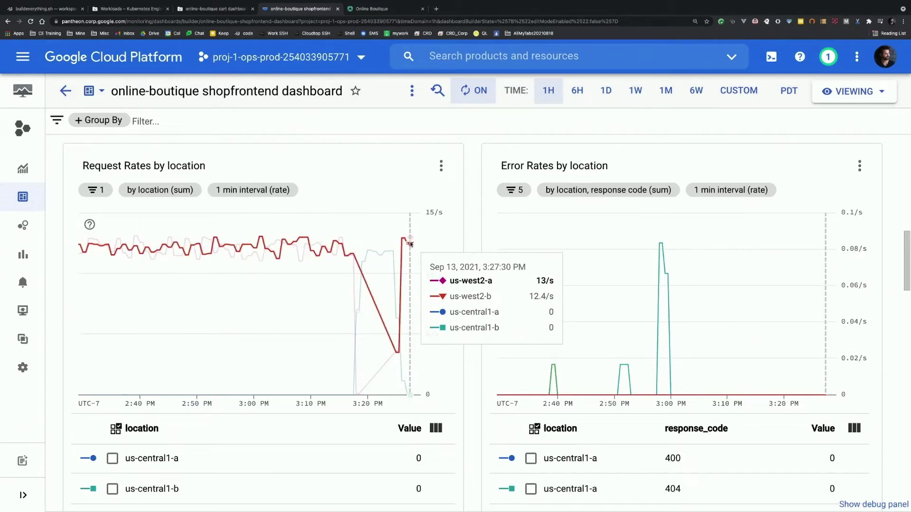
pyautogui.scroll(-3, 411, 387)
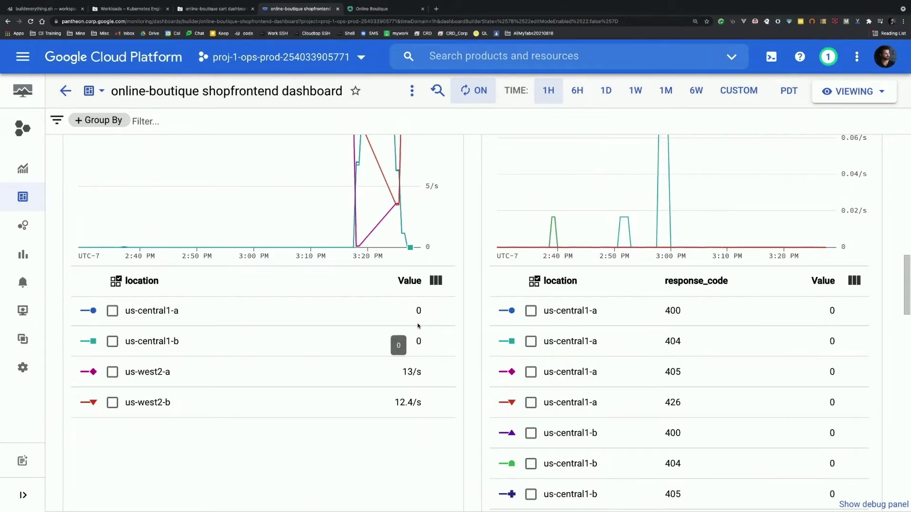
pyautogui.scroll(2, 418, 326)
pyautogui.scroll(1, 419, 326)
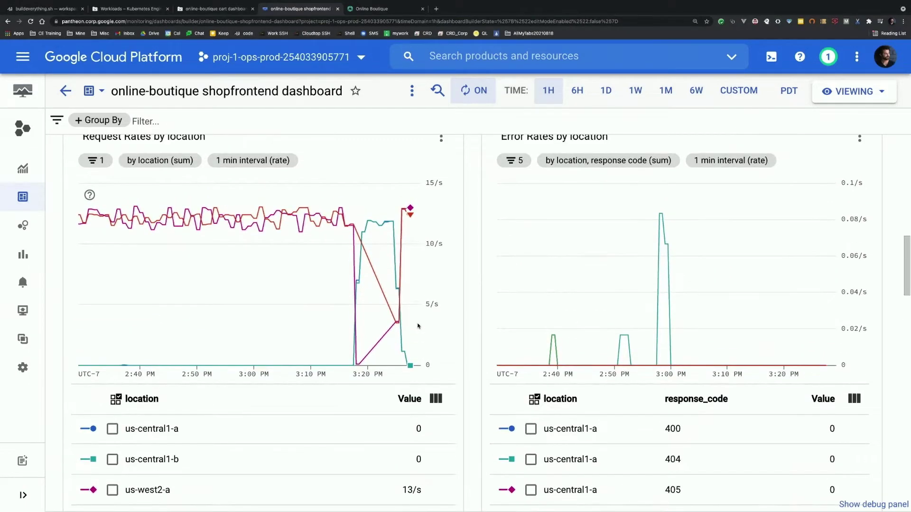
pyautogui.scroll(1, 419, 326)
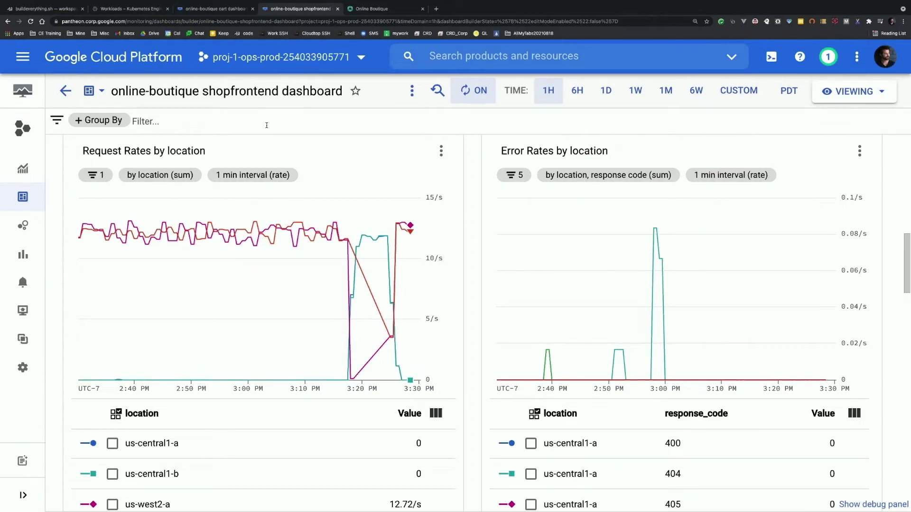
# - Switch from the monitoring dashboard to the Kubernetes Engine page and open Anthos Service Mesh for the project
pyautogui.click(134, 12)
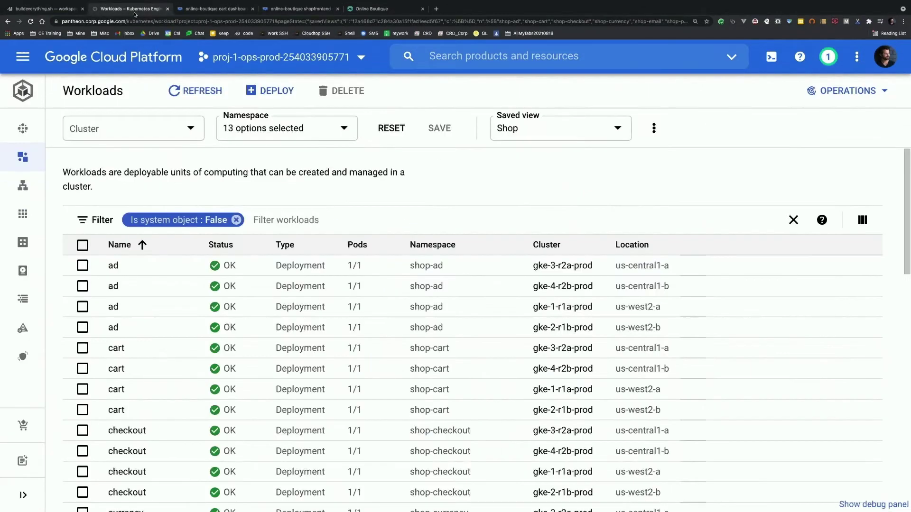
pyautogui.click(27, 58)
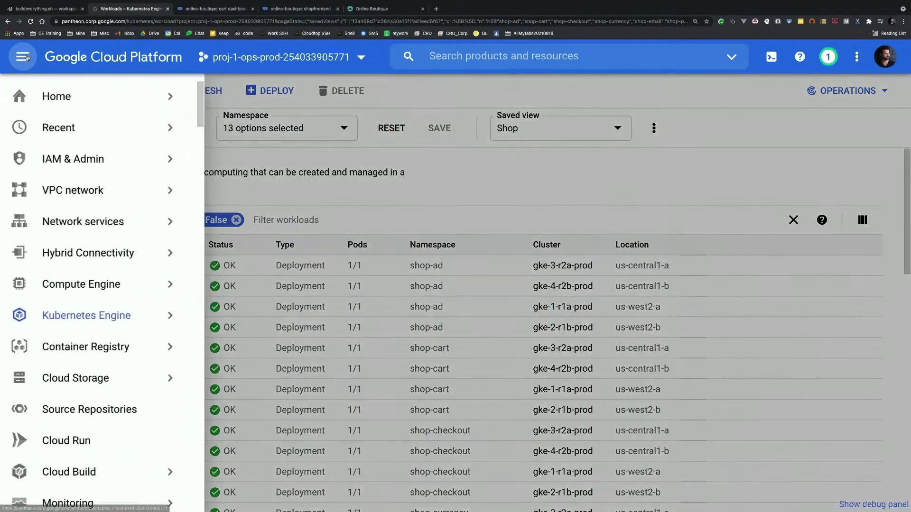
pyautogui.scroll(-6, 92, 328)
pyautogui.moveTo(95, 351)
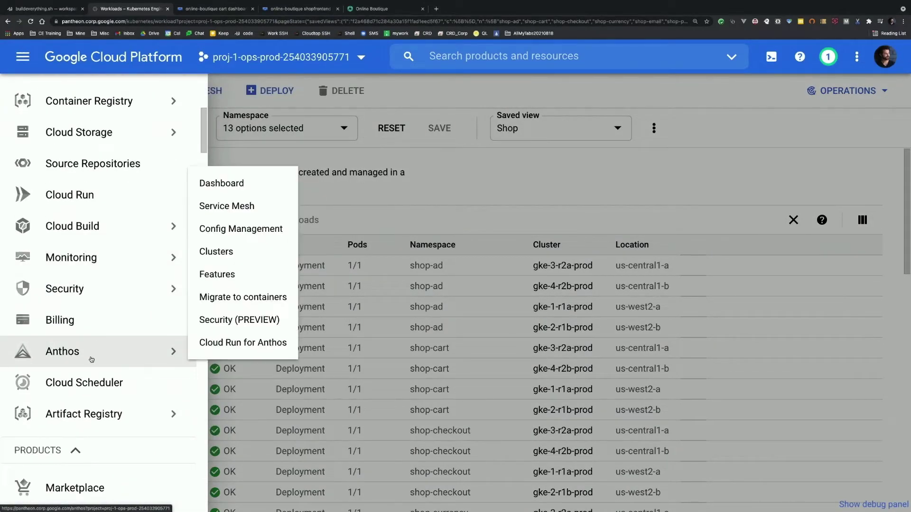
pyautogui.click(242, 211)
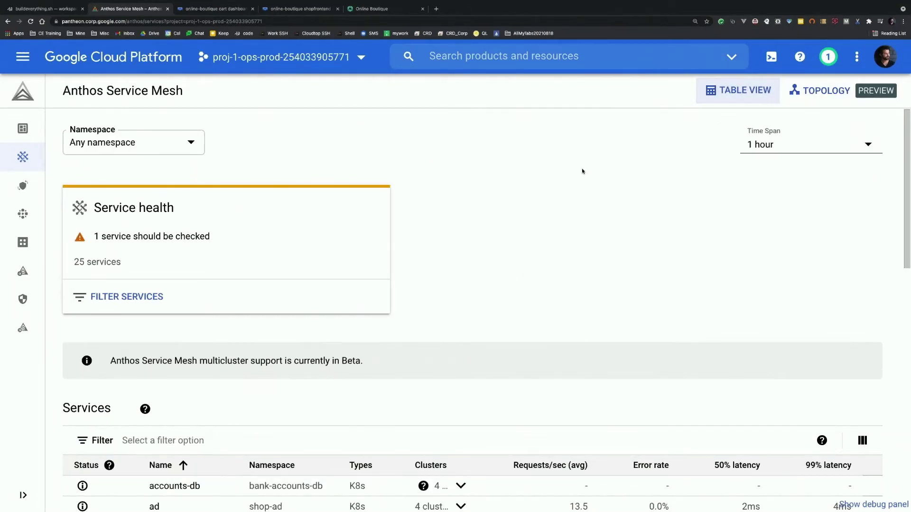
# - Expand the cluster list of the shopfrontend service in the mesh's services table and open that service
pyautogui.scroll(-8, 488, 283)
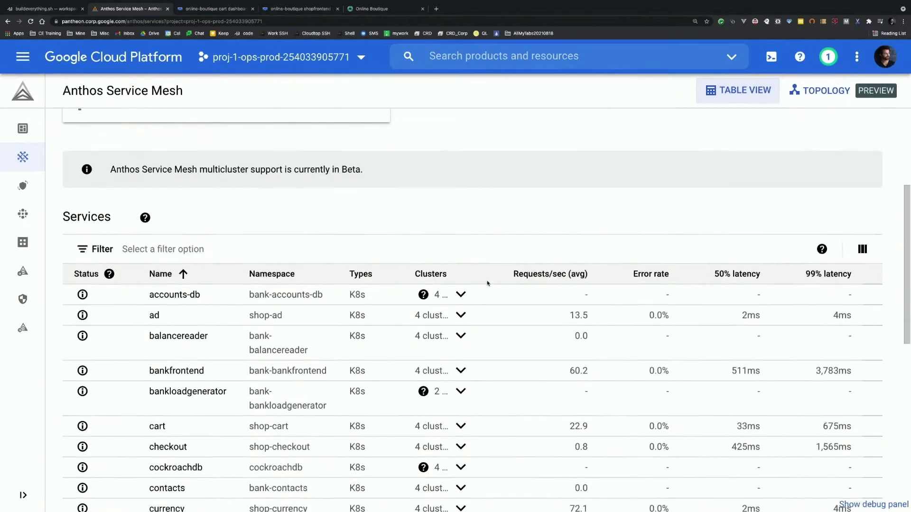
pyautogui.scroll(-5, 487, 284)
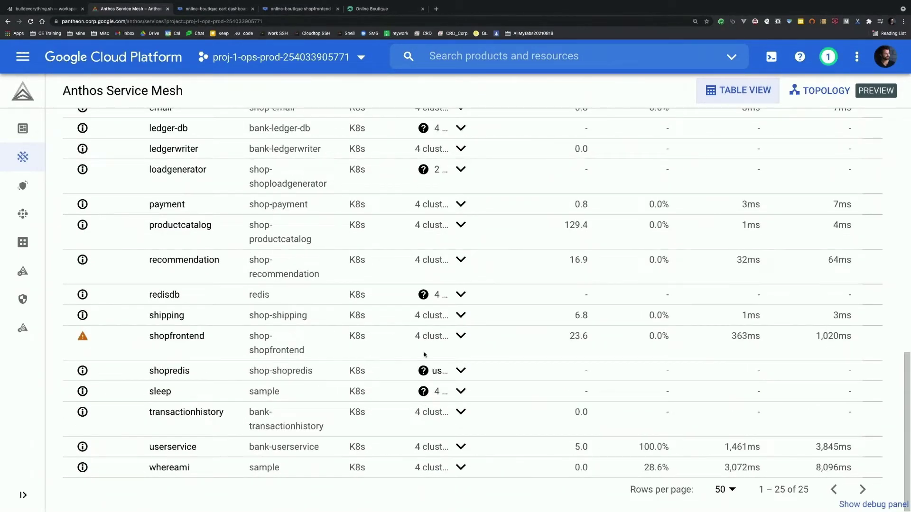
pyautogui.scroll(5, 425, 355)
pyautogui.scroll(-5, 419, 319)
pyautogui.click(456, 339)
pyautogui.scroll(-2, 488, 340)
pyautogui.scroll(1, 496, 372)
pyautogui.scroll(3, 496, 372)
pyautogui.scroll(-1, 496, 372)
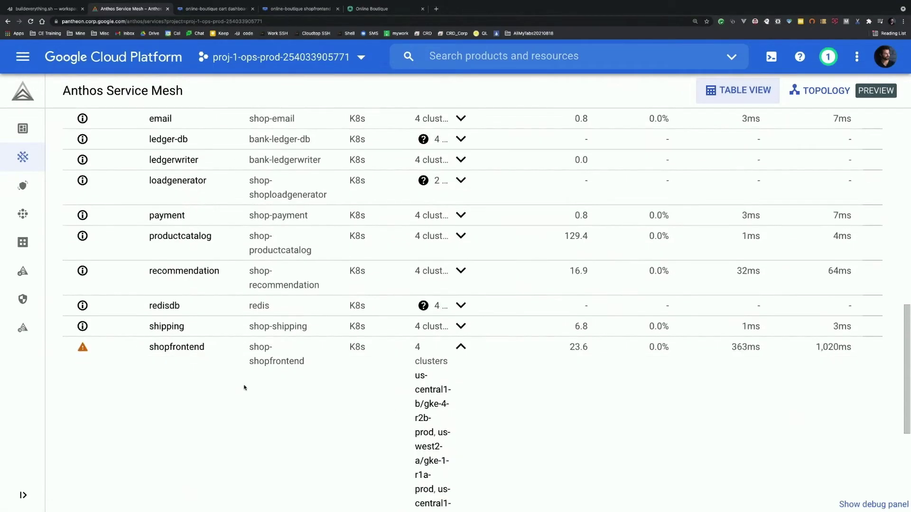
pyautogui.click(188, 349)
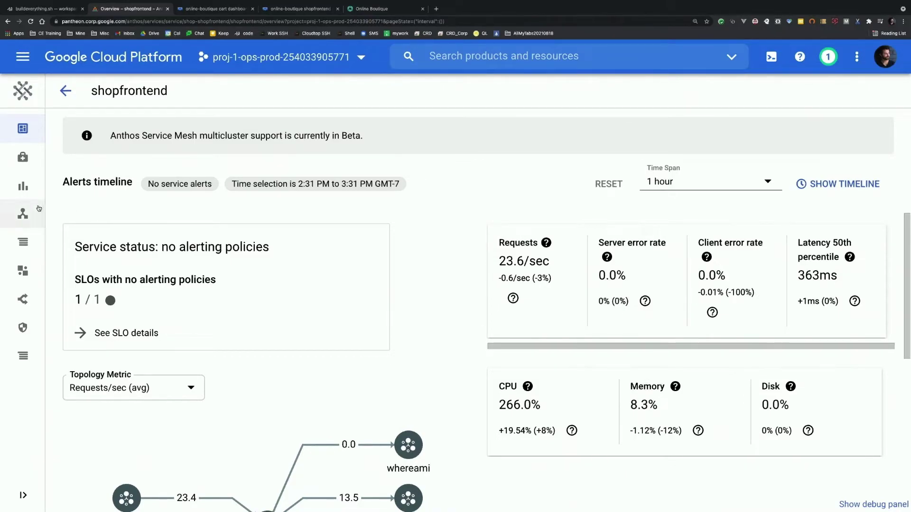
# - Examine shopfrontend's metrics for the last hour, from requests per second and error rate through latency and request size
pyautogui.click(56, 187)
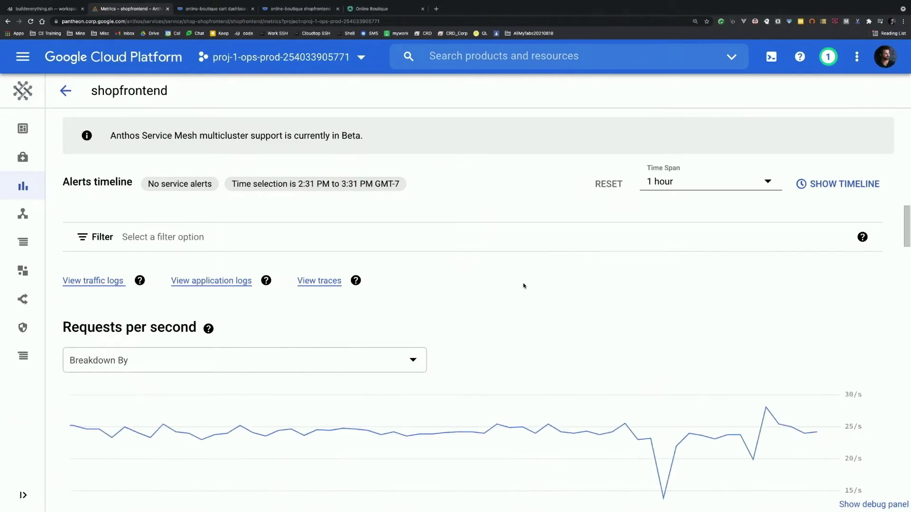
pyautogui.scroll(-2, 524, 285)
pyautogui.scroll(-2, 524, 286)
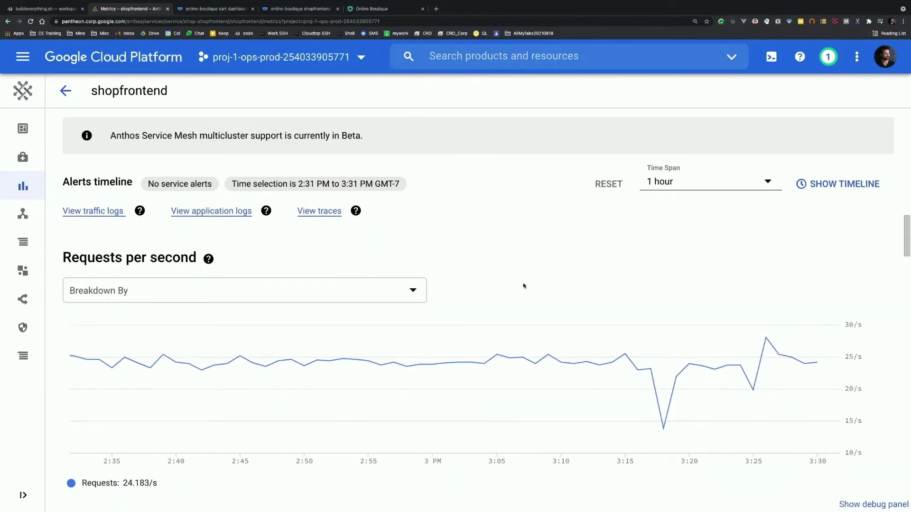
pyautogui.scroll(-5, 524, 285)
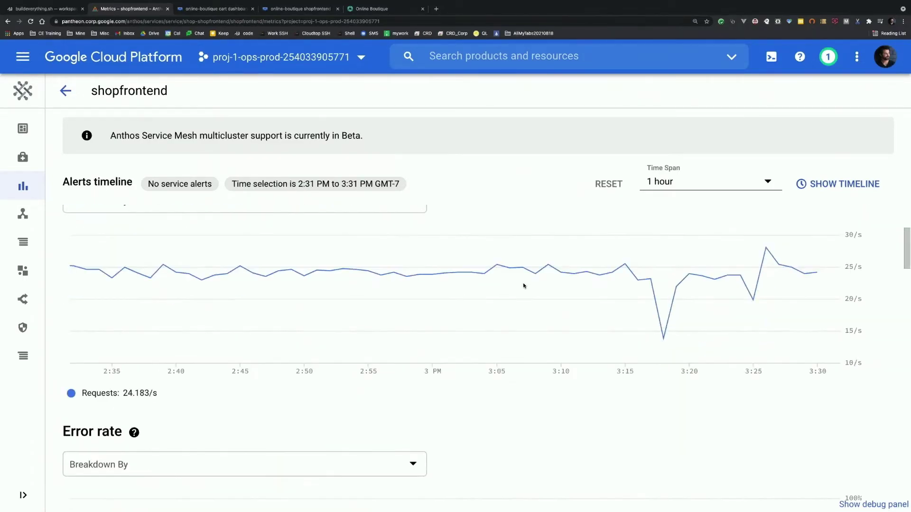
pyautogui.scroll(4, 524, 286)
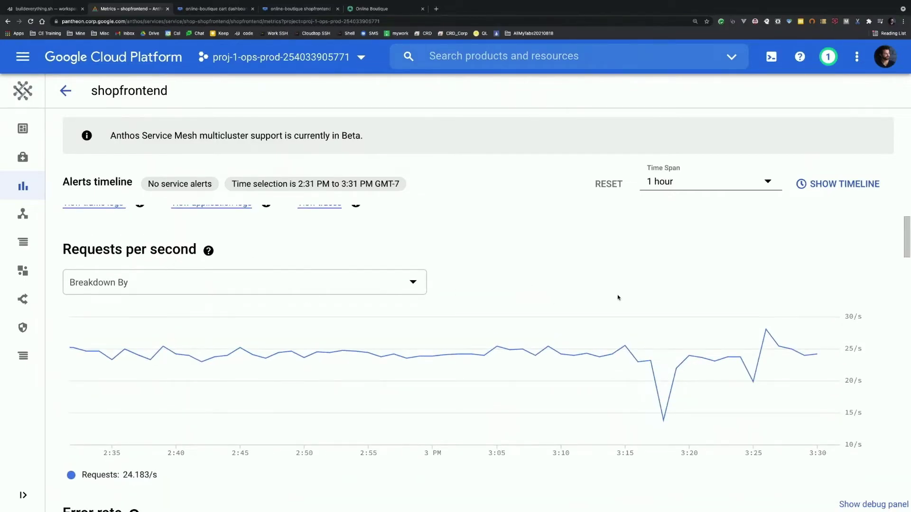
pyautogui.scroll(-20, 618, 297)
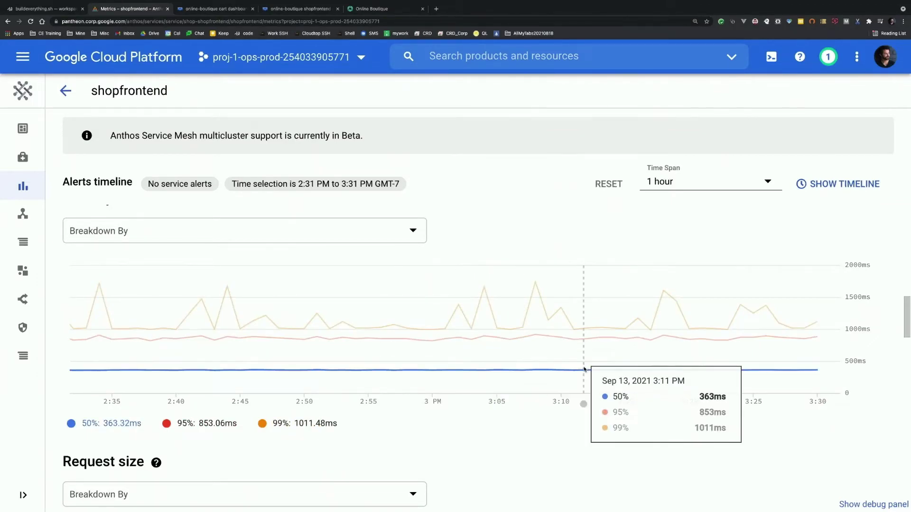
pyautogui.scroll(-10, 584, 369)
pyautogui.scroll(-13, 286, 319)
pyautogui.scroll(20, 286, 320)
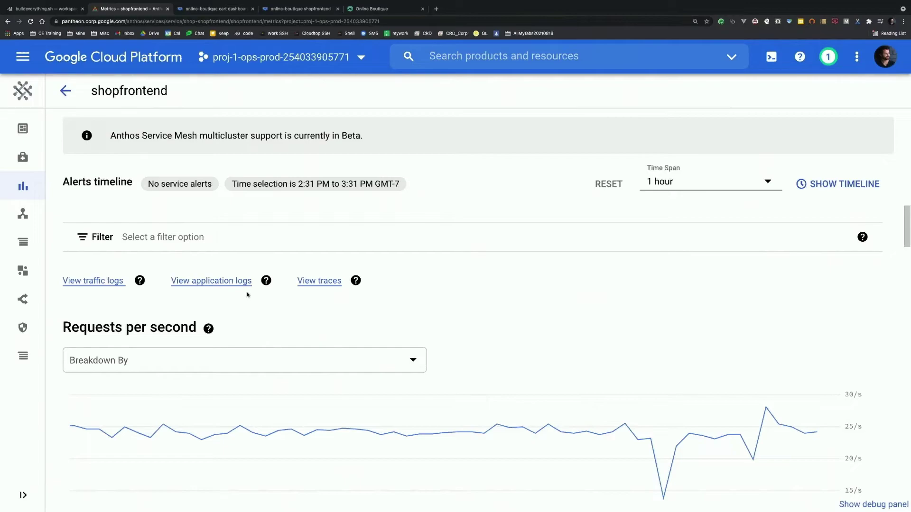
# - View shopfrontend's application logs, and inspect the spans of the 747 ms checkout trace among the service's traces
pyautogui.click(208, 284)
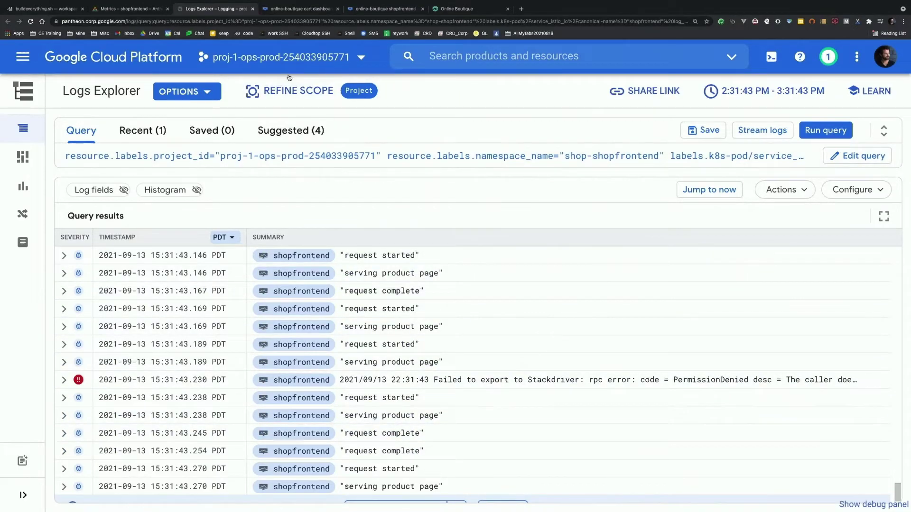
pyautogui.click(130, 8)
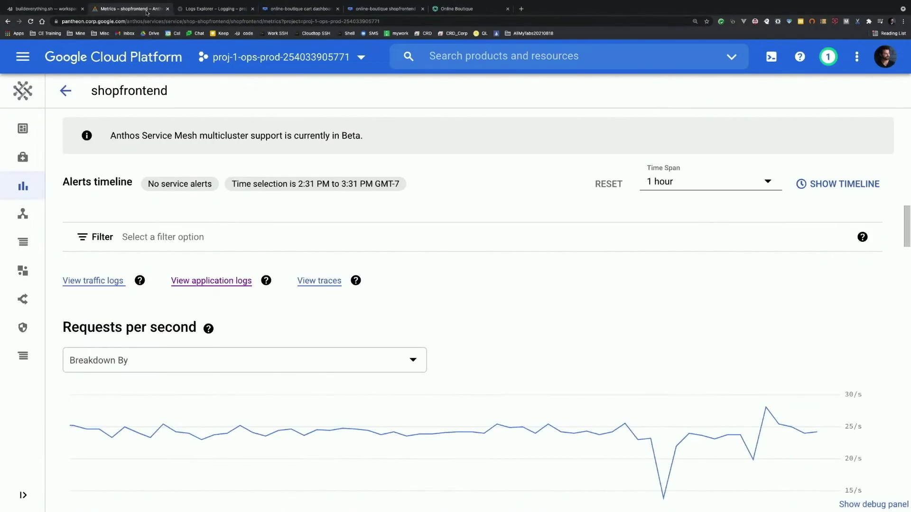
pyautogui.click(316, 282)
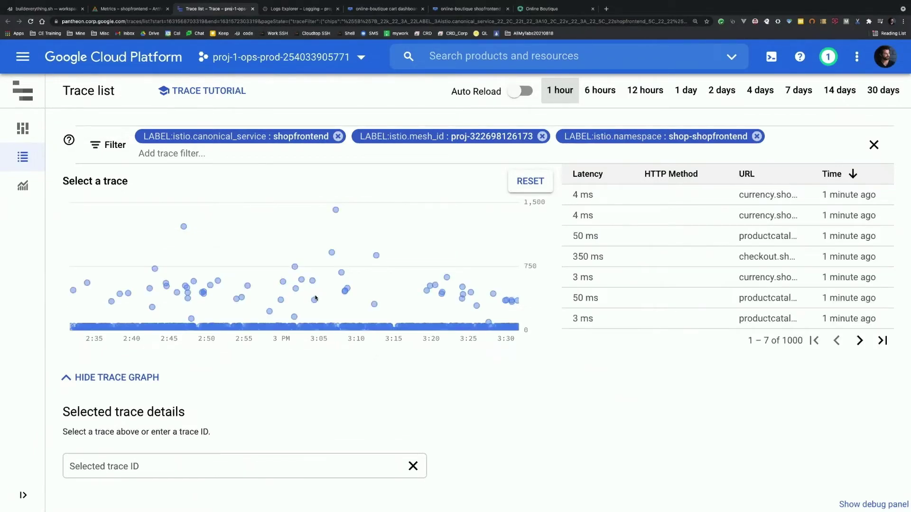
pyautogui.click(295, 267)
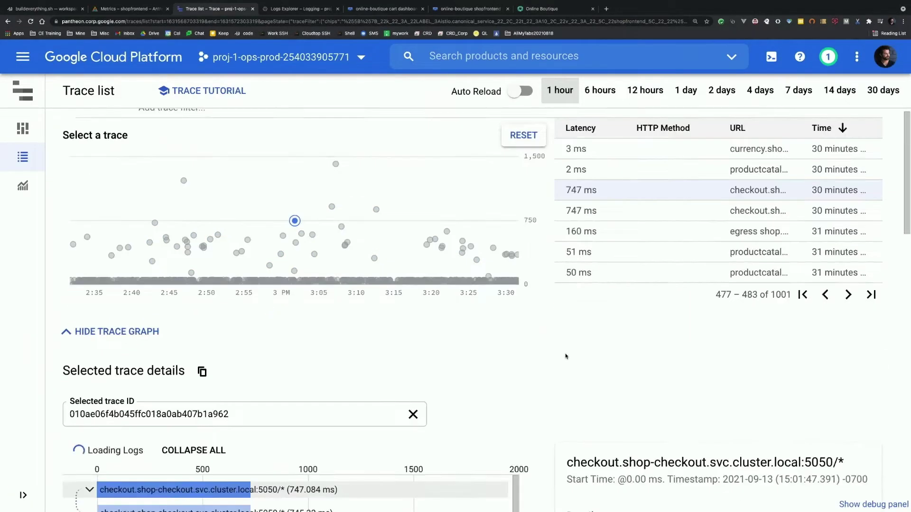
pyautogui.scroll(-8, 332, 370)
pyautogui.moveTo(283, 404)
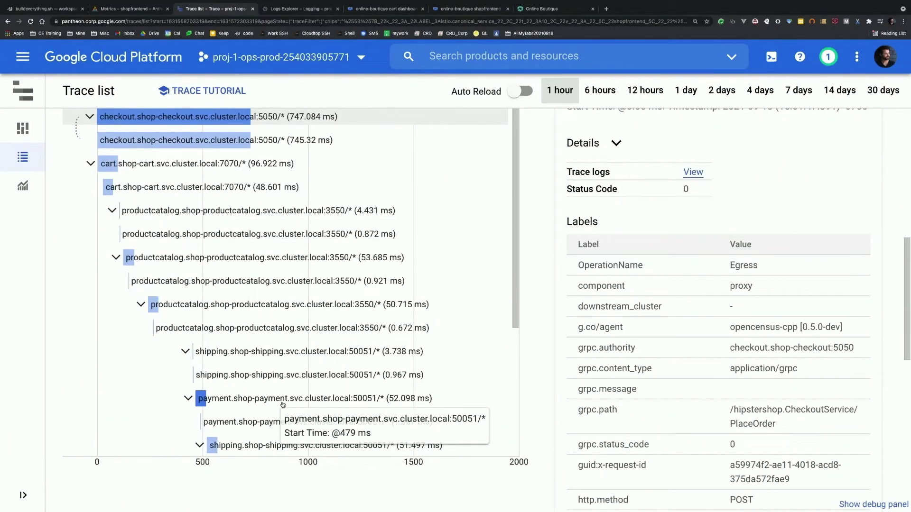
# - Open shopfrontend's health page from its metrics and expand the "99% - Latency - Calendar day" SLO to view its service level indicator
pyautogui.click(121, 10)
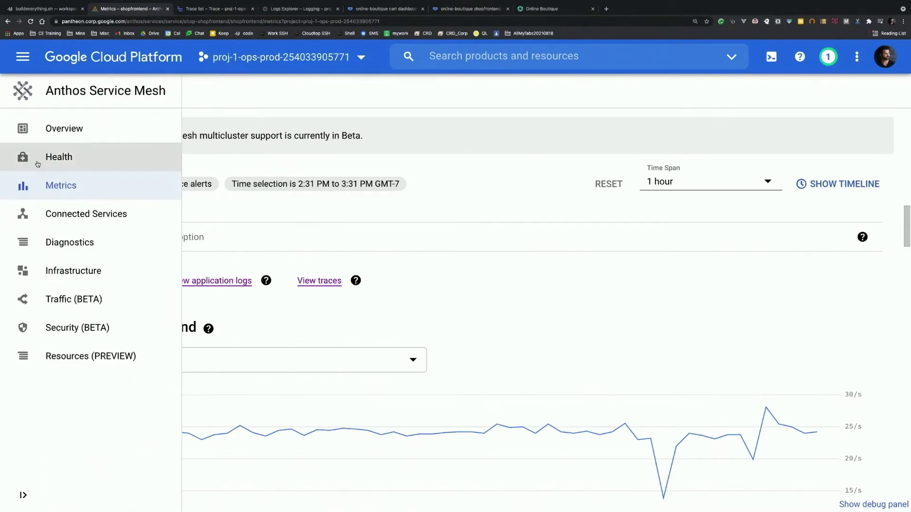
pyautogui.click(46, 164)
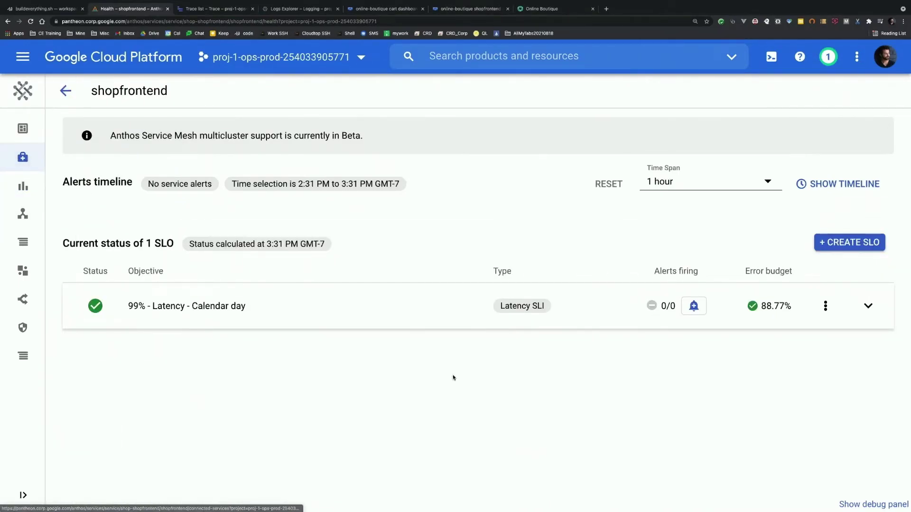
pyautogui.click(234, 311)
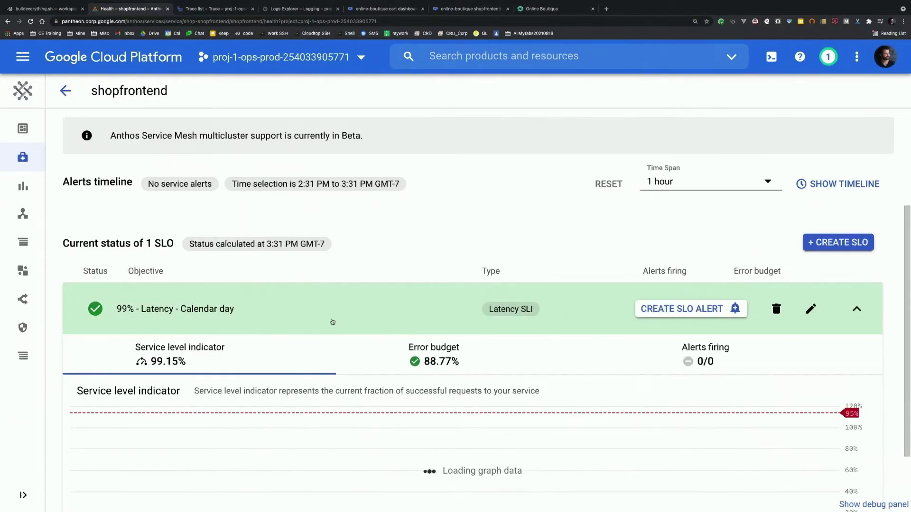
pyautogui.scroll(-1, 411, 312)
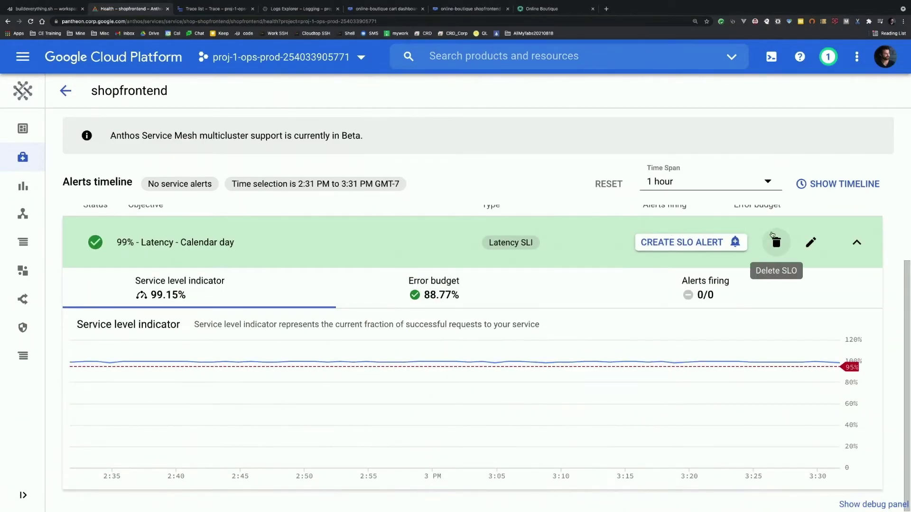
# - Start editing the "99% - Latency - Calendar day" SLO and accept Latency as the metric with request-based evaluation
pyautogui.click(811, 243)
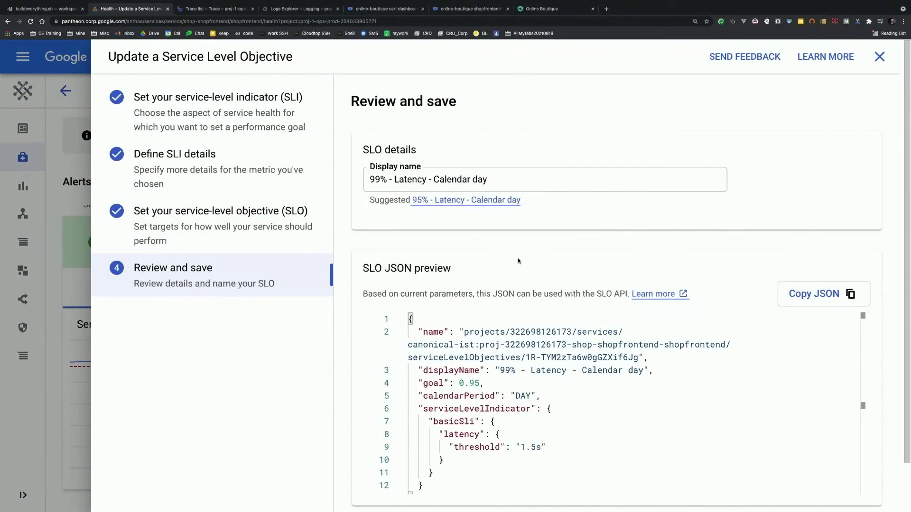
pyautogui.click(209, 120)
pyautogui.scroll(-1, 483, 350)
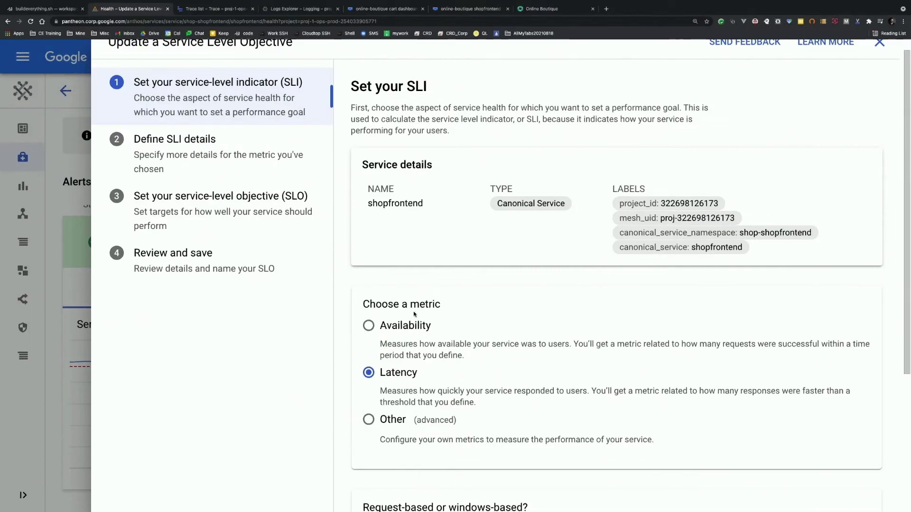
pyautogui.scroll(-5, 498, 382)
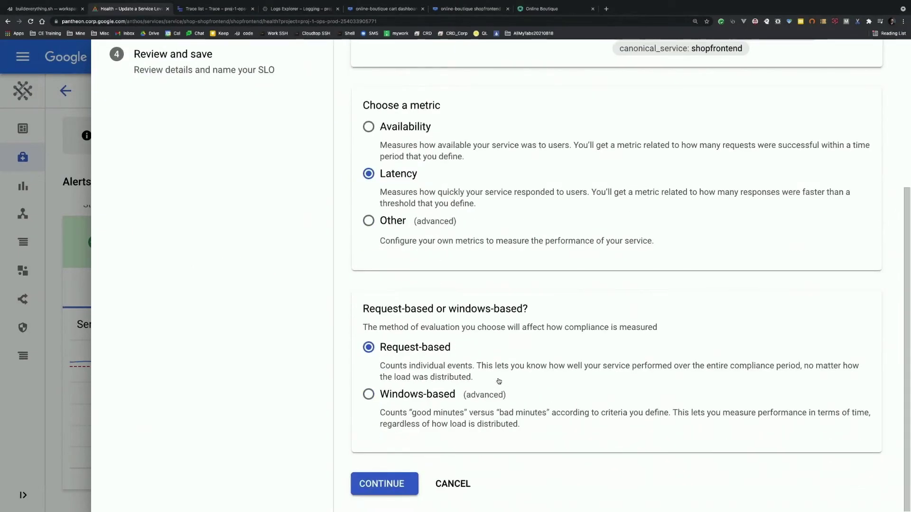
pyautogui.click(383, 484)
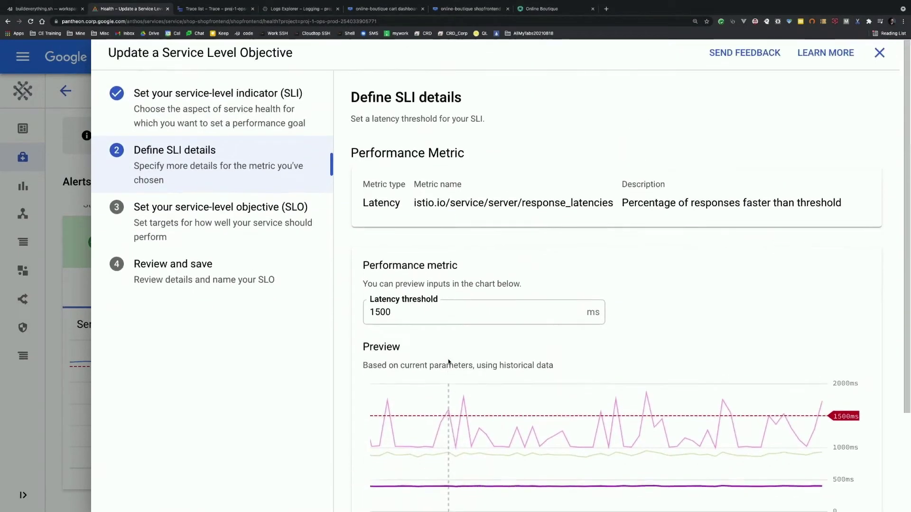
# - Accept the 1500 ms latency threshold and the calendar-day compliance period with a 95% performance goal
pyautogui.moveTo(416, 174); pyautogui.dragTo(613, 174)
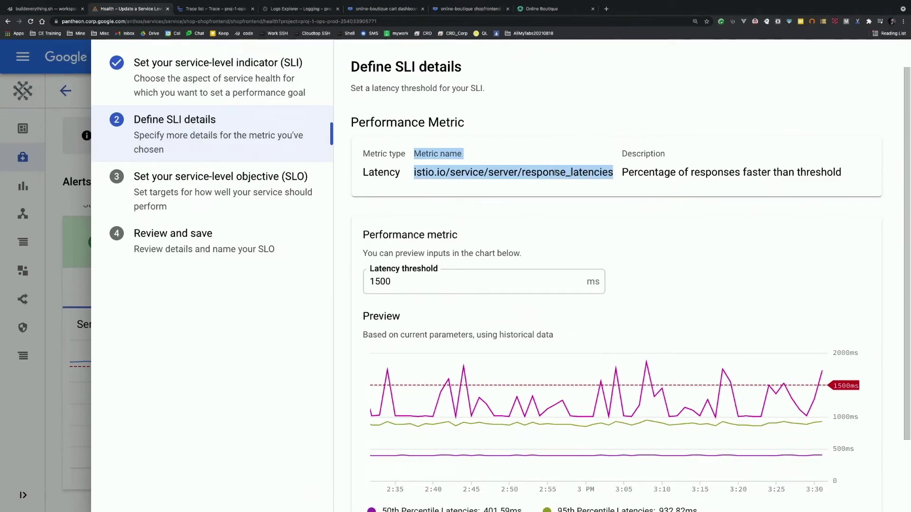
pyautogui.click(664, 244)
pyautogui.scroll(-3, 643, 359)
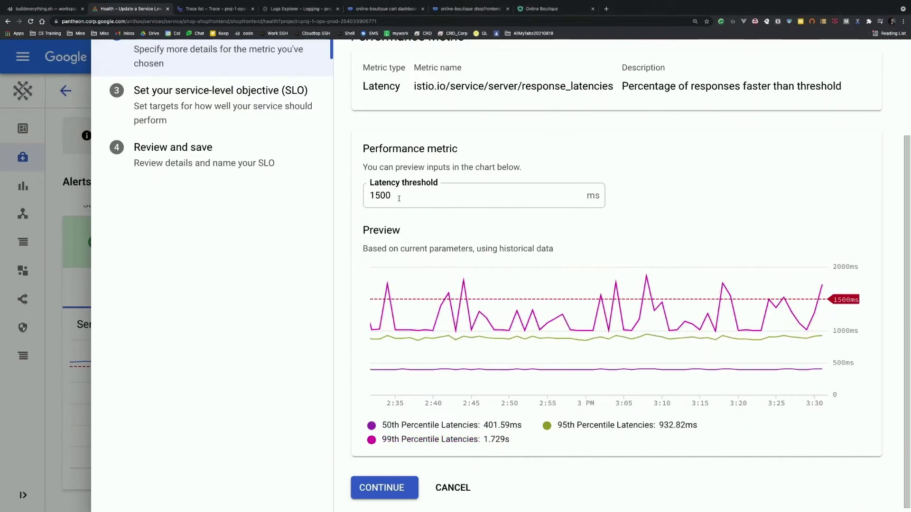
pyautogui.click(382, 488)
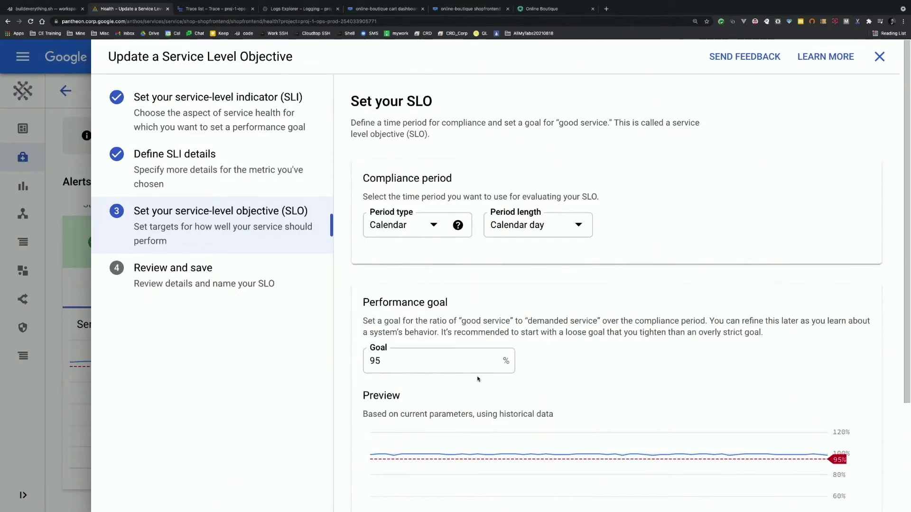
pyautogui.scroll(-3, 556, 319)
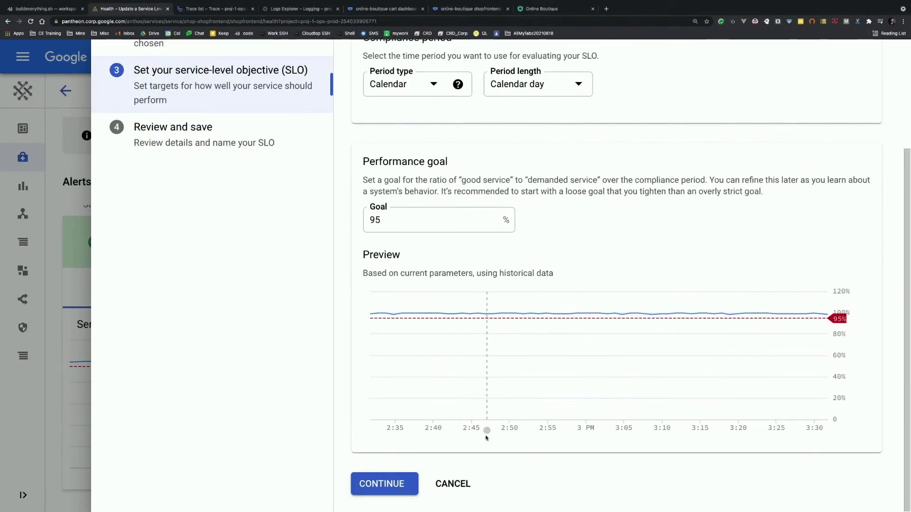
pyautogui.click(391, 488)
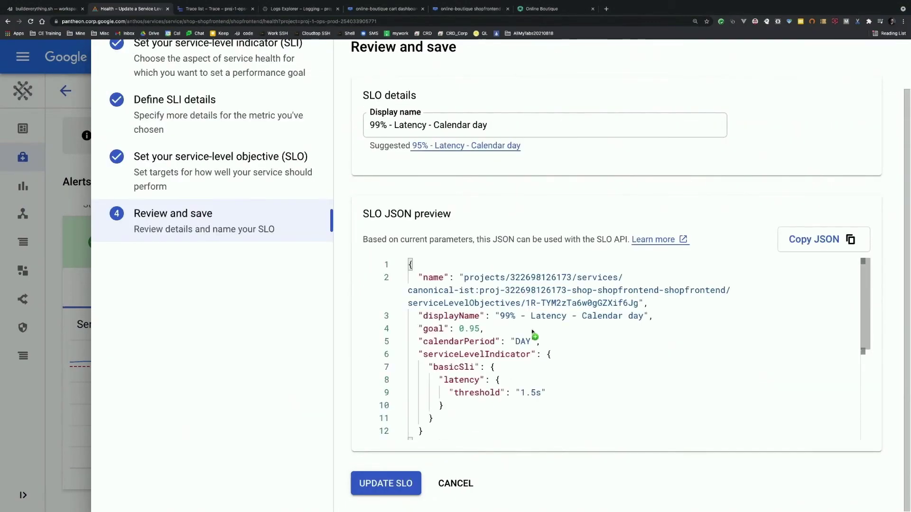
# - Review the SLO JSON preview and save the SLO under the display name "99% - Latency - Calendar day"
pyautogui.moveTo(409, 265); pyautogui.dragTo(454, 434)
pyautogui.scroll(1, 460, 421)
pyautogui.moveTo(363, 239); pyautogui.dragTo(612, 240)
pyautogui.doubleClick(620, 240)
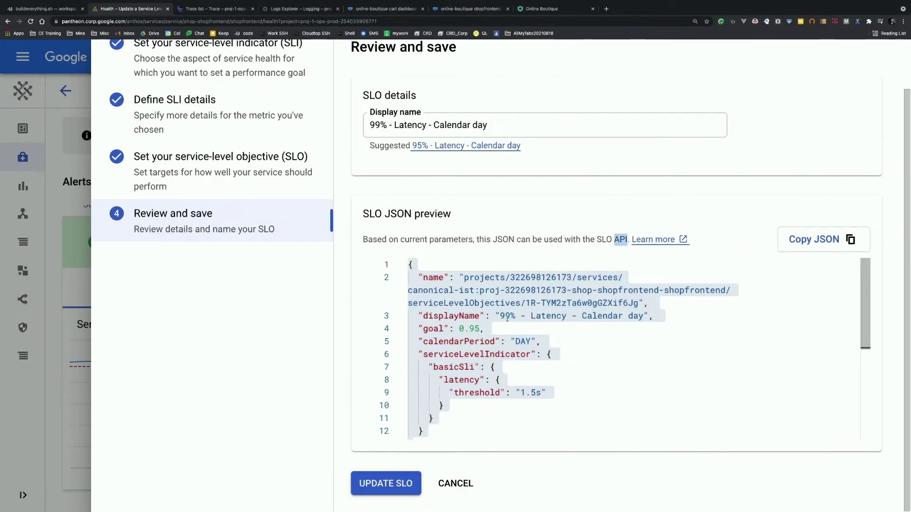
pyautogui.click(399, 487)
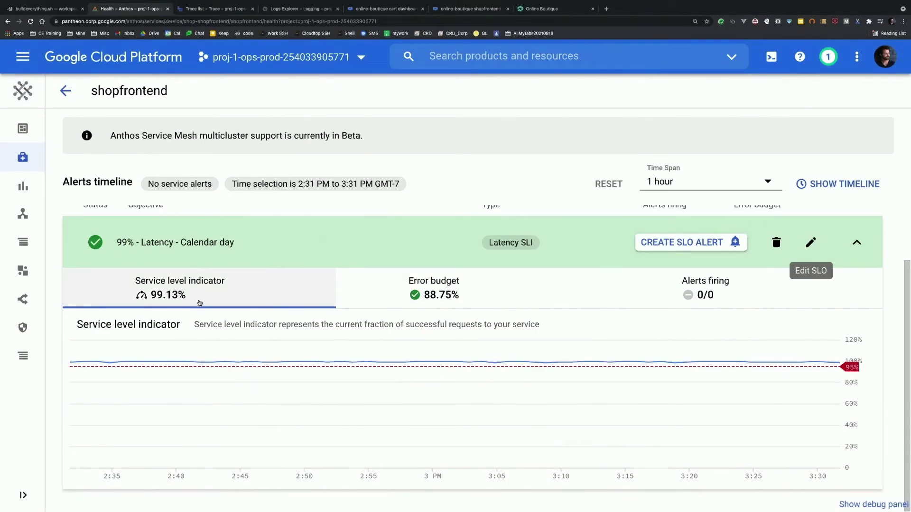
# - Check the SLO's error budget and firing alerts, and open the form for a burn rate alert policy
pyautogui.click(440, 280)
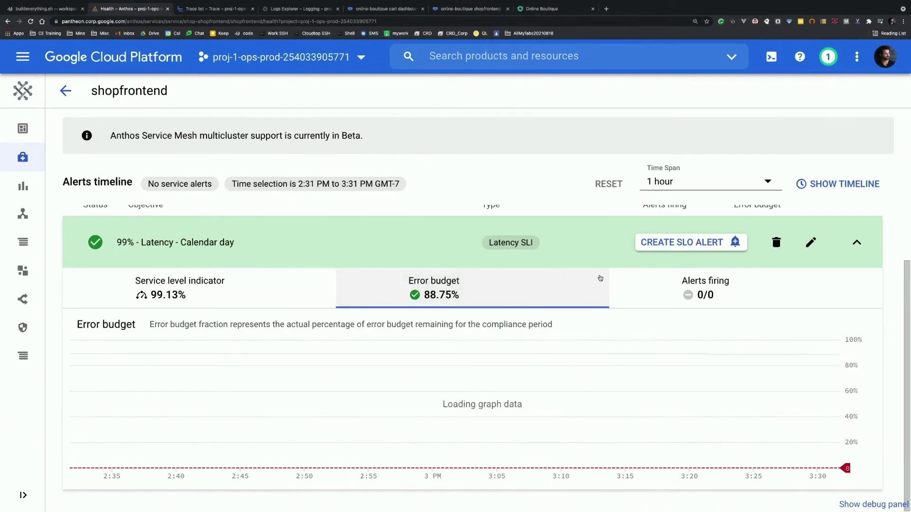
pyautogui.click(716, 295)
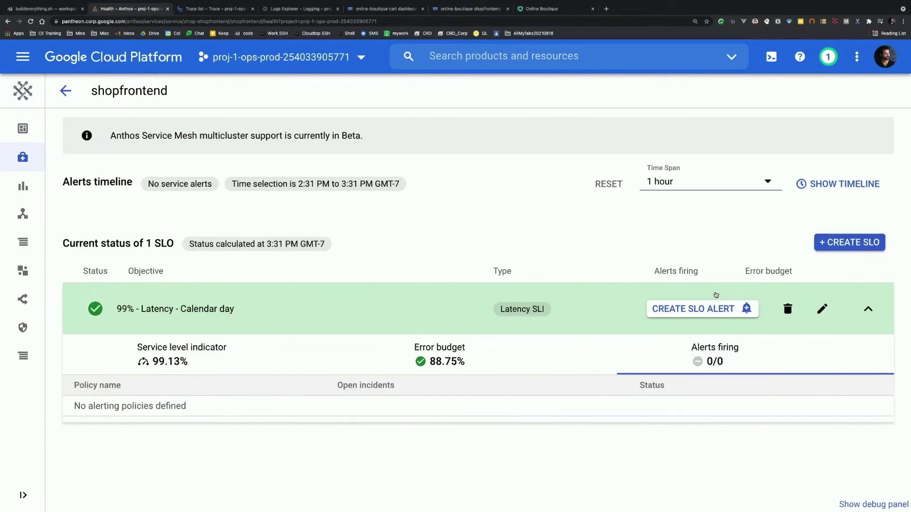
pyautogui.click(710, 311)
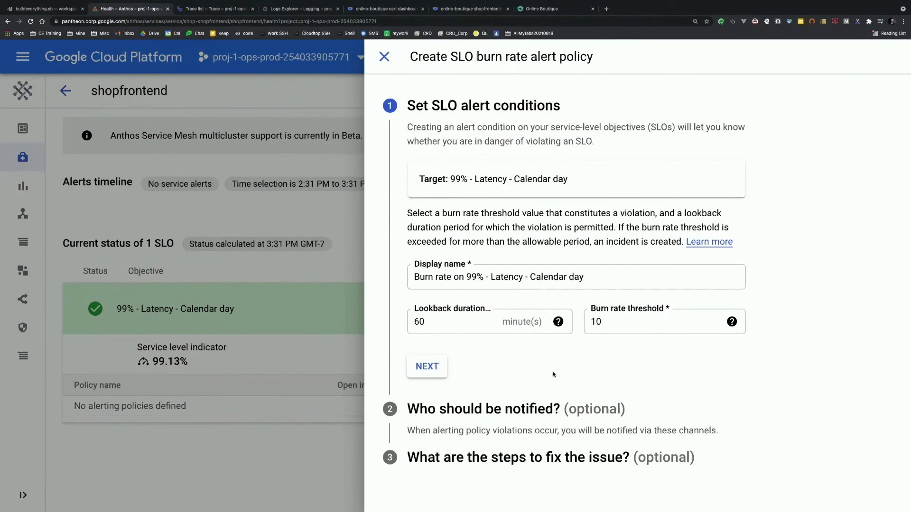
pyautogui.click(233, 420)
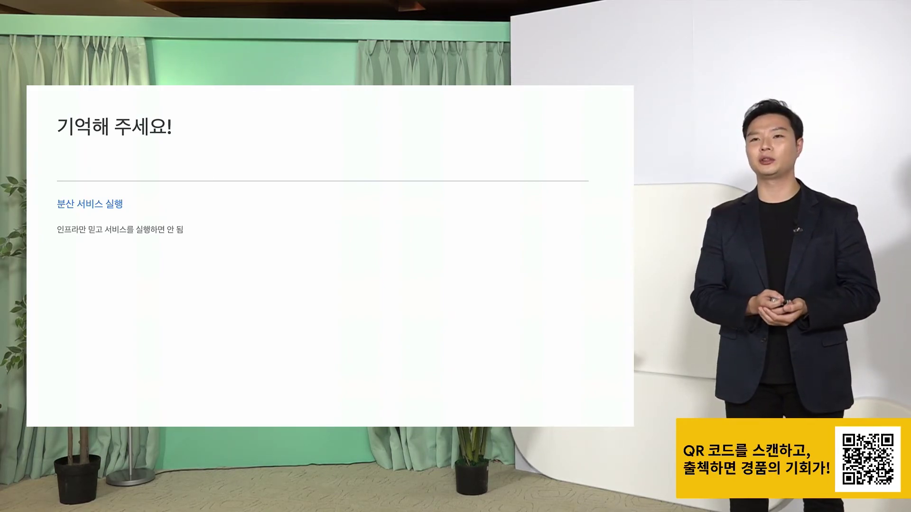
pyautogui.press('Right')
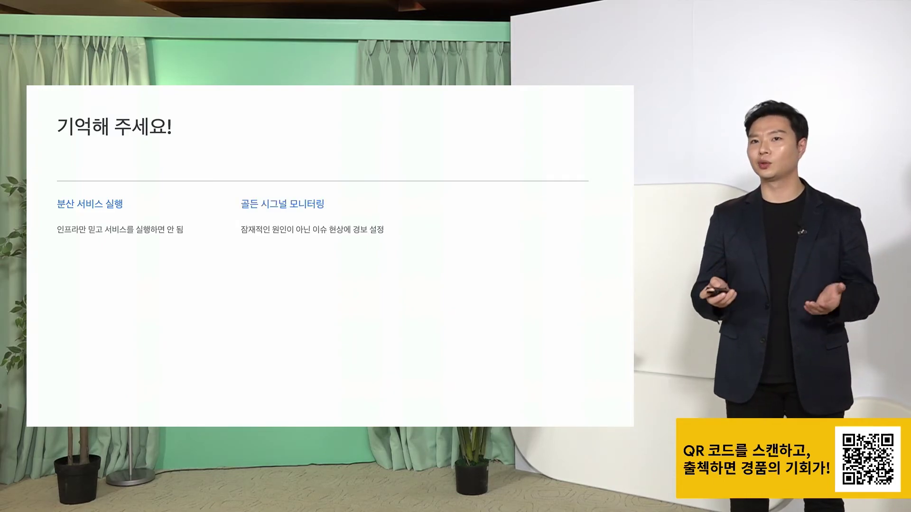